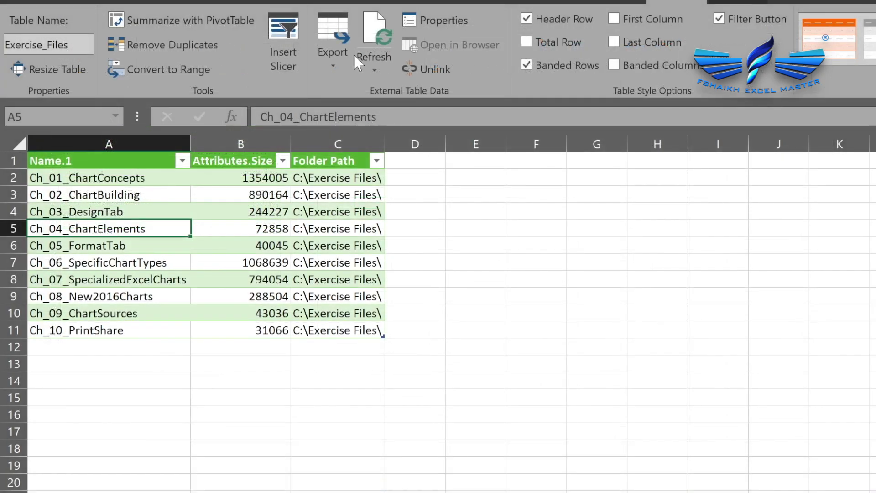
# Refresh the Exercise_Files table from its folder to pick up the Fonts subfolder files.
pyautogui.click(385, 31)
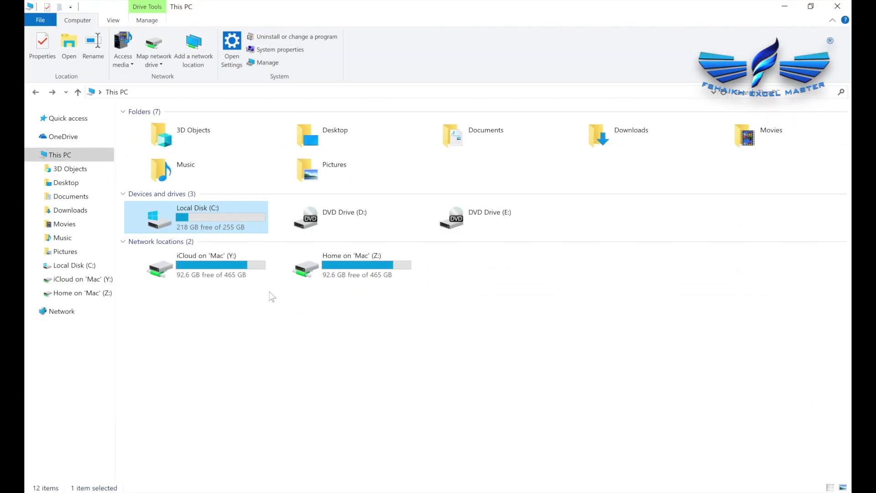
# Browse from This PC into Local Disk (C:) and then the Exercise Files folder.
pyautogui.doubleClick(243, 218)
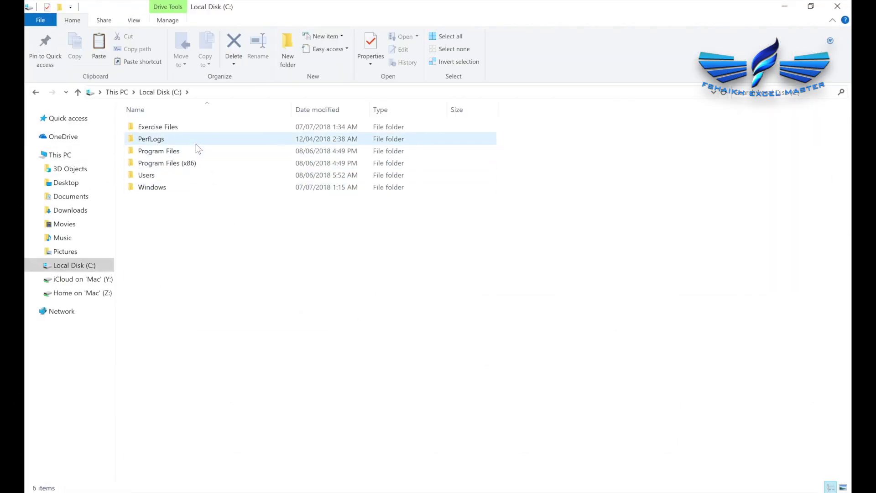
pyautogui.doubleClick(220, 128)
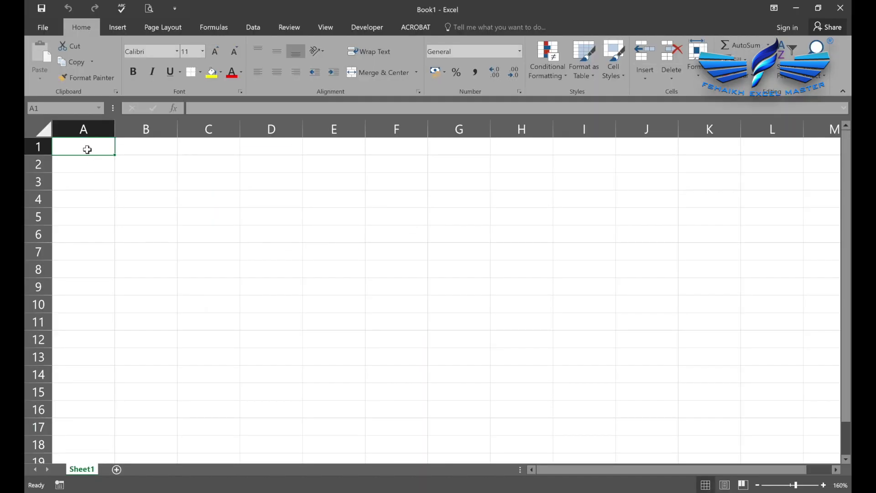
# Start a Data > New Query > From File > From Folder query, then restore the Exercise Files Explorer window.
pyautogui.click(254, 28)
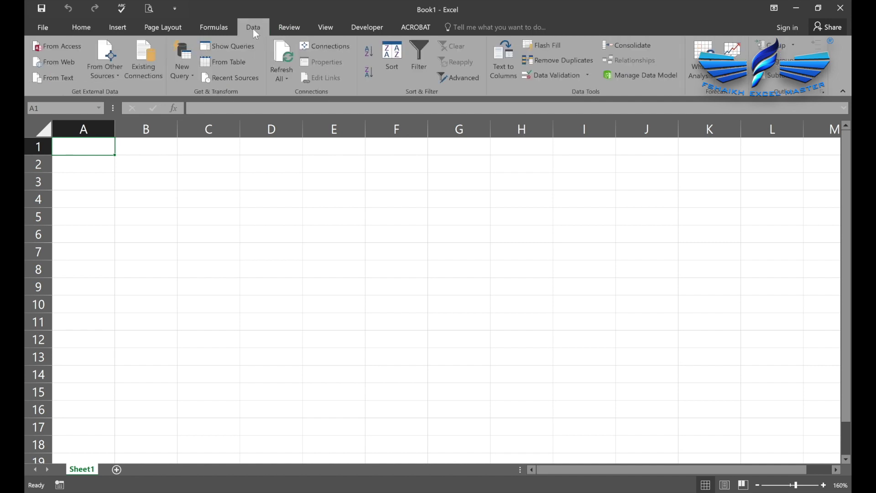
pyautogui.click(183, 77)
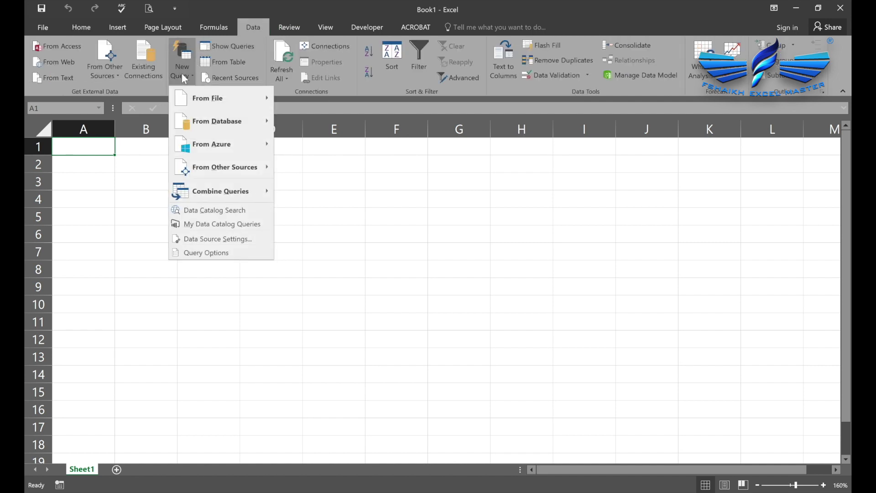
pyautogui.moveTo(227, 102)
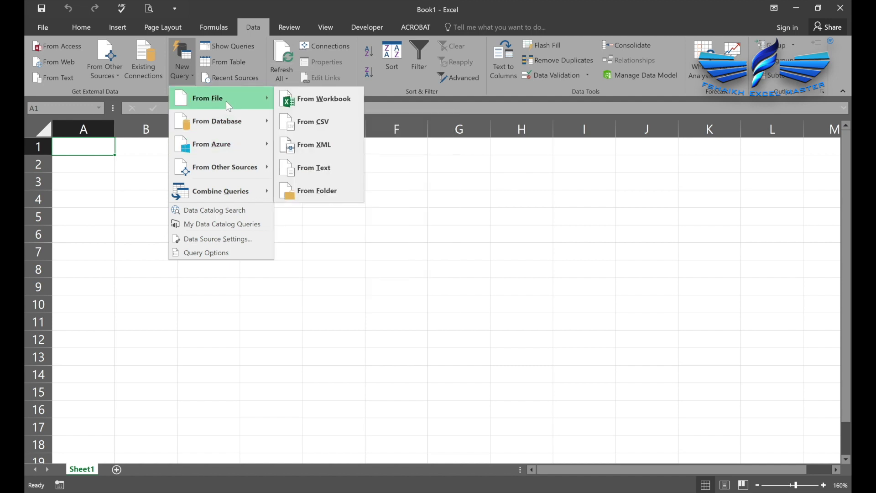
pyautogui.click(310, 192)
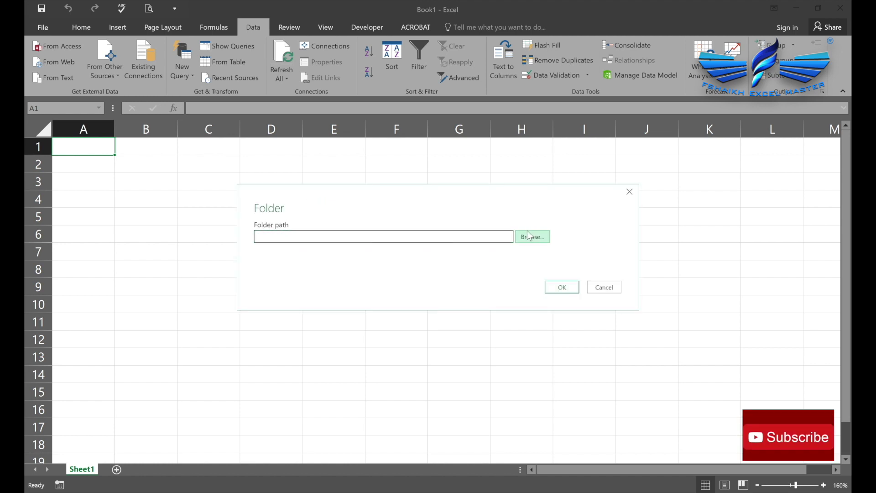
pyautogui.moveTo(363, 447)
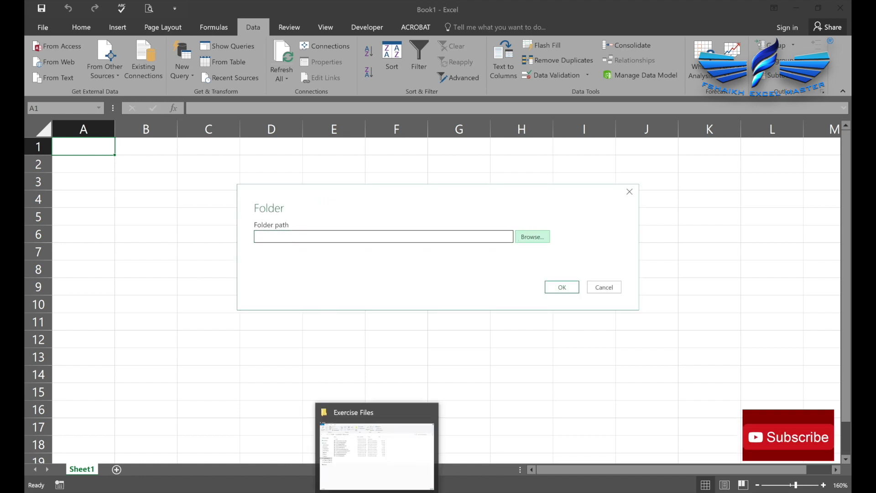
pyautogui.click(348, 432)
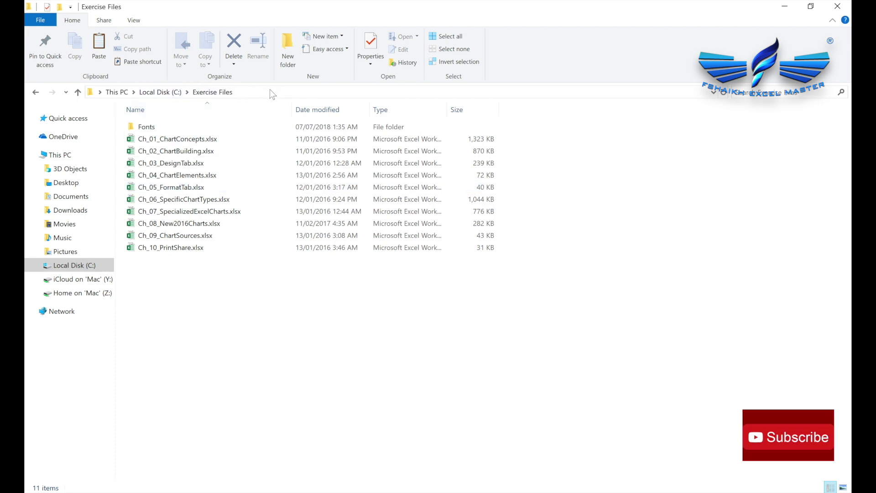
# Check the C:\Exercise Files path in Explorer's address bar, then minimize Explorer and browse for the folder in Excel.
pyautogui.click(269, 92)
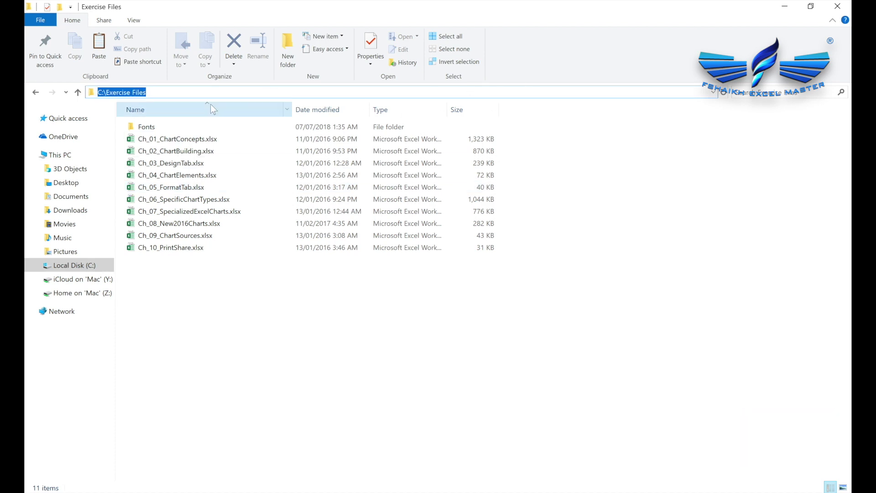
pyautogui.click(785, 8)
pyautogui.click(533, 237)
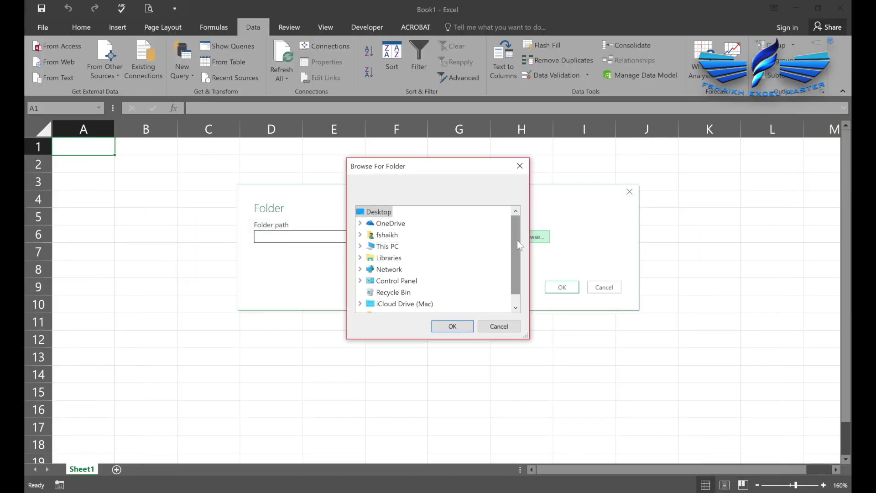
# Choose C:\Exercise Files under This PC > Local Disk (C:) as the query folder and confirm it.
pyautogui.moveTo(517, 243); pyautogui.dragTo(517, 252)
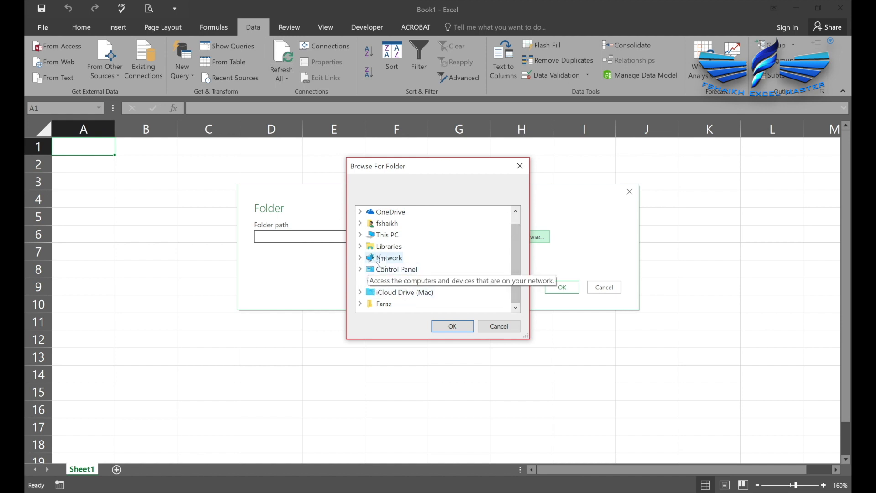
pyautogui.click(361, 236)
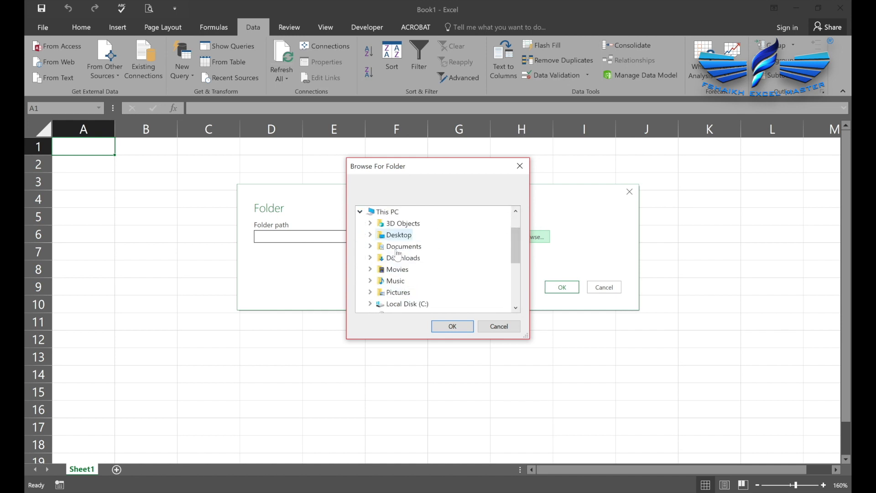
pyautogui.doubleClick(406, 305)
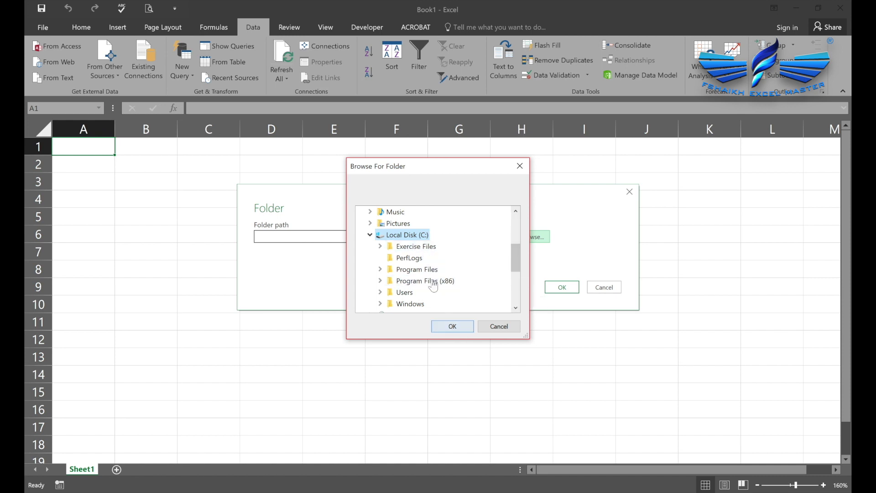
pyautogui.click(433, 249)
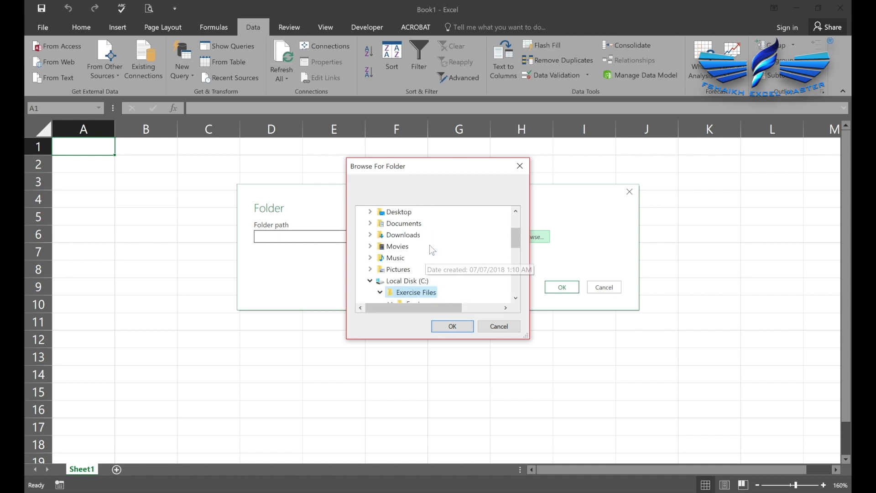
pyautogui.click(514, 276)
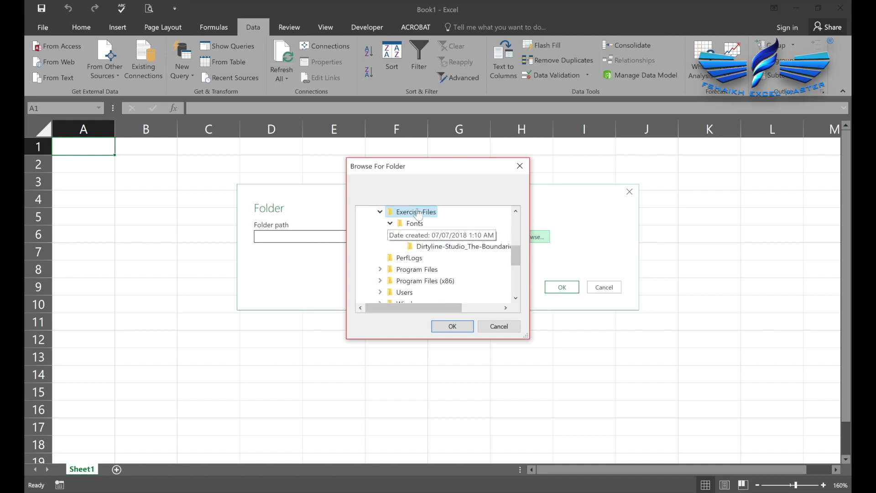
pyautogui.click(454, 327)
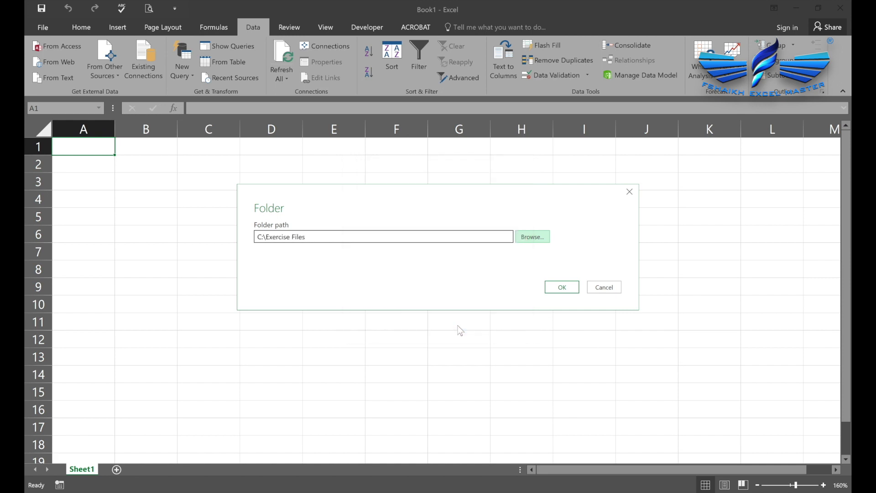
pyautogui.click(563, 287)
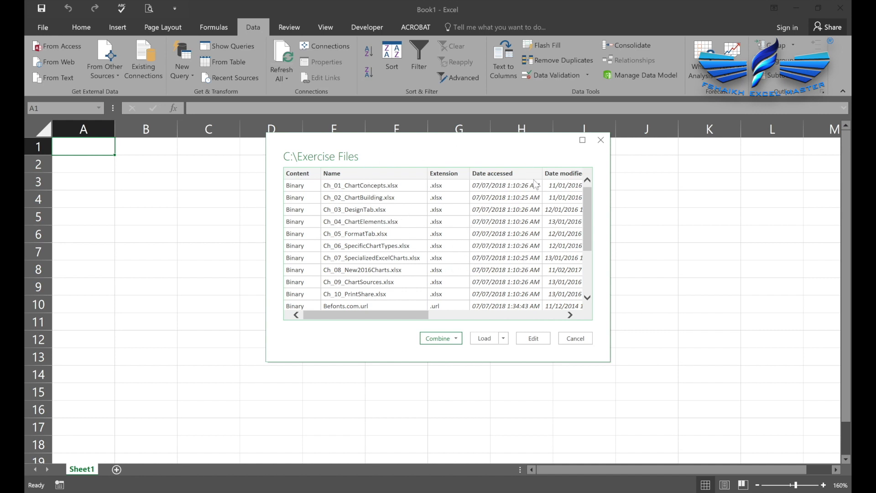
# Review the Exercise Files file preview and open it in the Power Query Editor.
pyautogui.moveTo(416, 318); pyautogui.dragTo(452, 317)
pyautogui.click(537, 342)
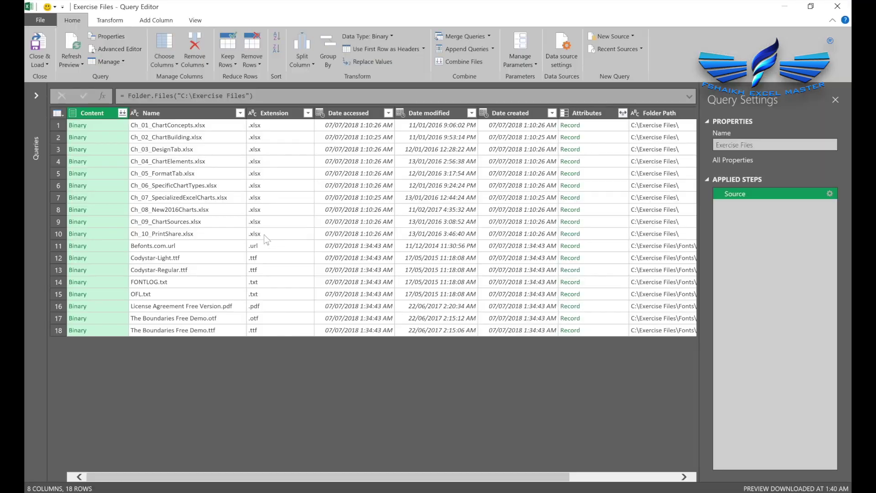
# Select the Extension column and show the formula bar and Query Settings pane.
pyautogui.click(291, 182)
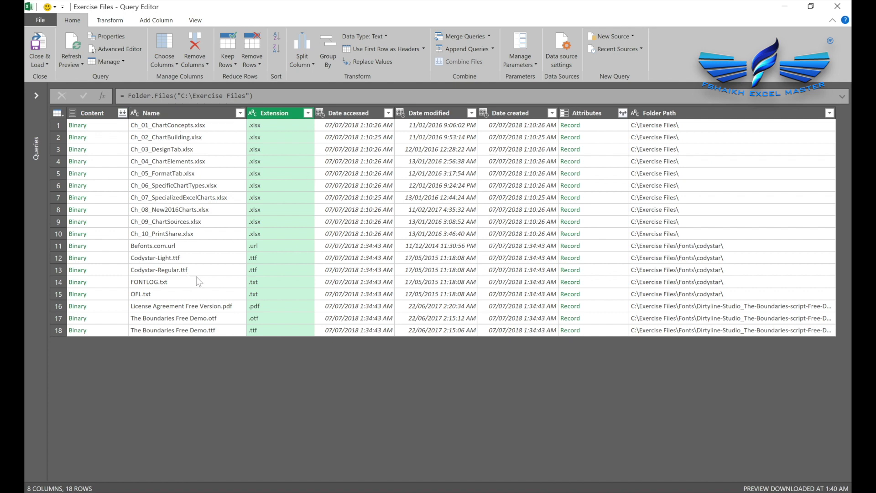
pyautogui.click(197, 21)
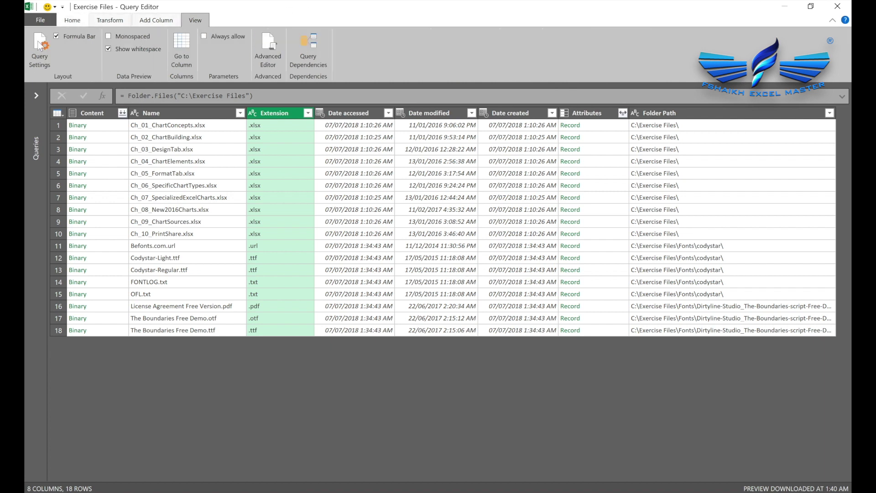
pyautogui.click(55, 37)
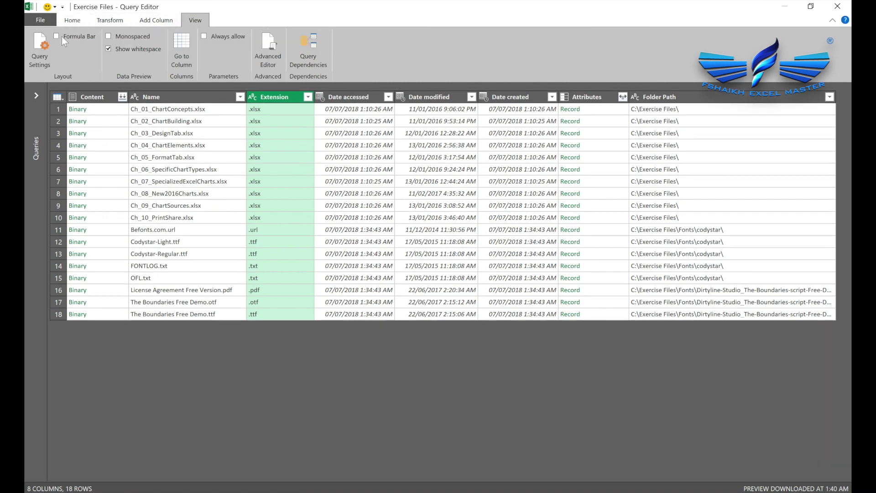
pyautogui.click(56, 36)
pyautogui.click(40, 49)
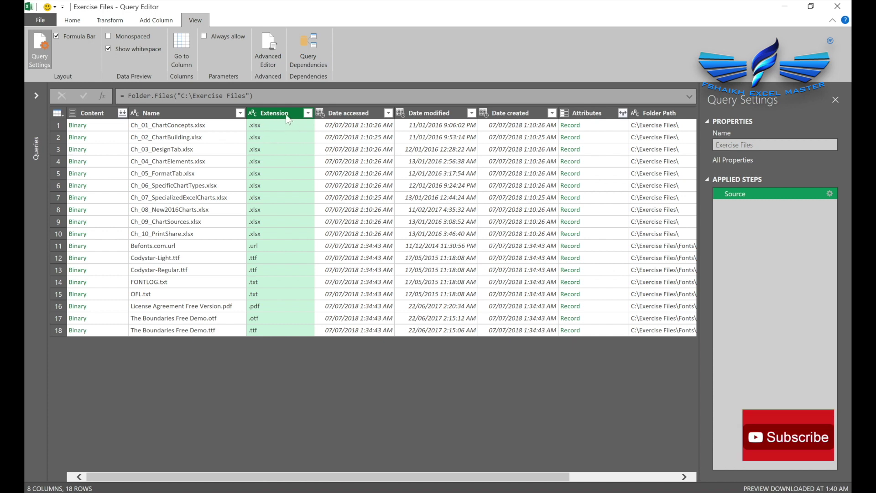
# Add Date accessed, Date modified, Date created and Content to the column selection.
pyautogui.keyDown('ctrl'); pyautogui.click(343, 114); pyautogui.keyUp('ctrl')
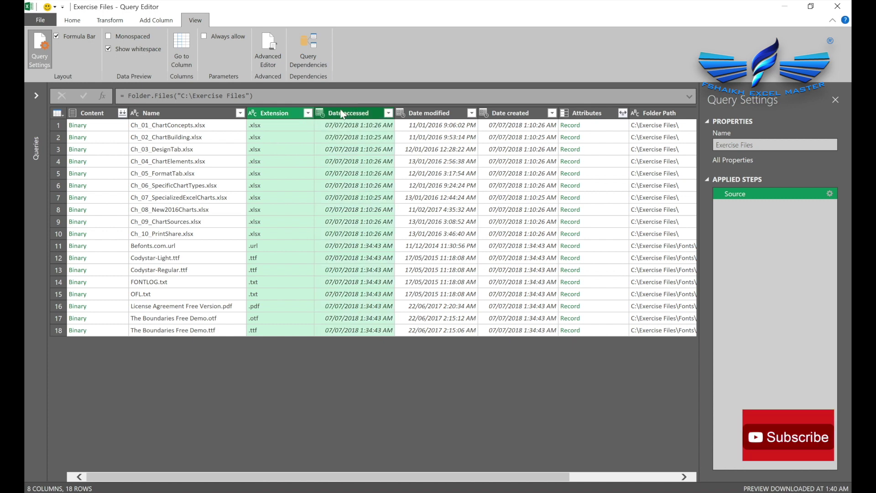
pyautogui.keyDown('ctrl'); pyautogui.click(424, 114); pyautogui.keyUp('ctrl')
pyautogui.keyDown('ctrl'); pyautogui.click(501, 117); pyautogui.keyUp('ctrl')
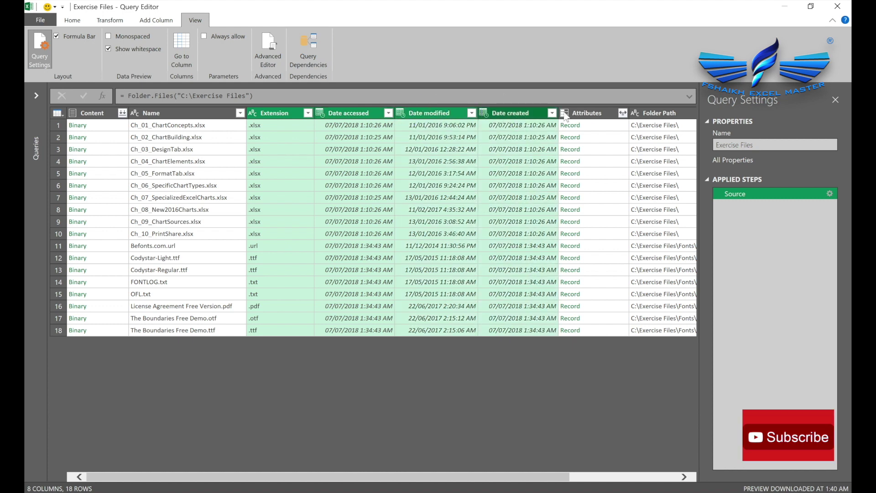
pyautogui.click(111, 21)
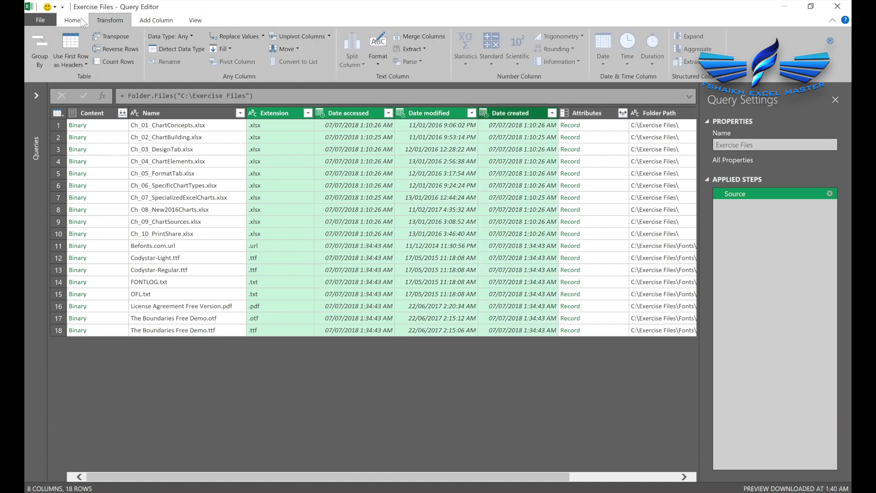
pyautogui.click(72, 20)
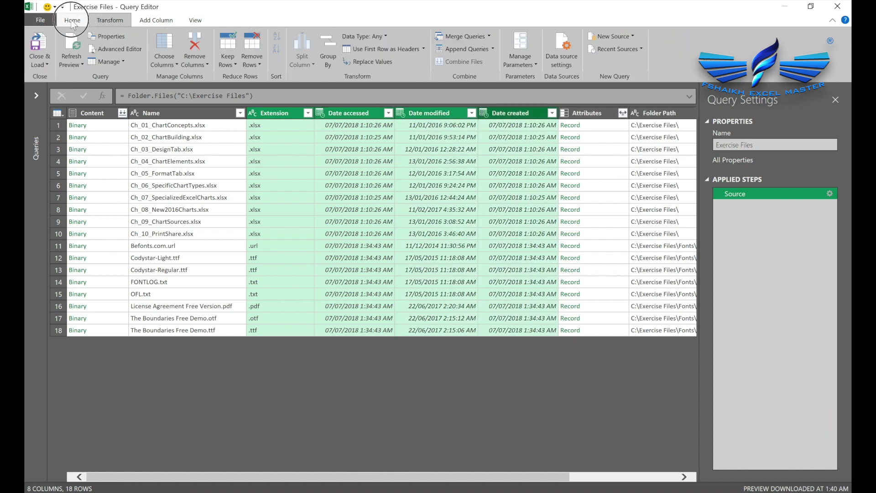
pyautogui.keyDown('ctrl'); pyautogui.click(102, 117); pyautogui.keyUp('ctrl')
# Remove the Content, Extension and date columns, and pick only Kind and Size from Attributes.
pyautogui.click(195, 45)
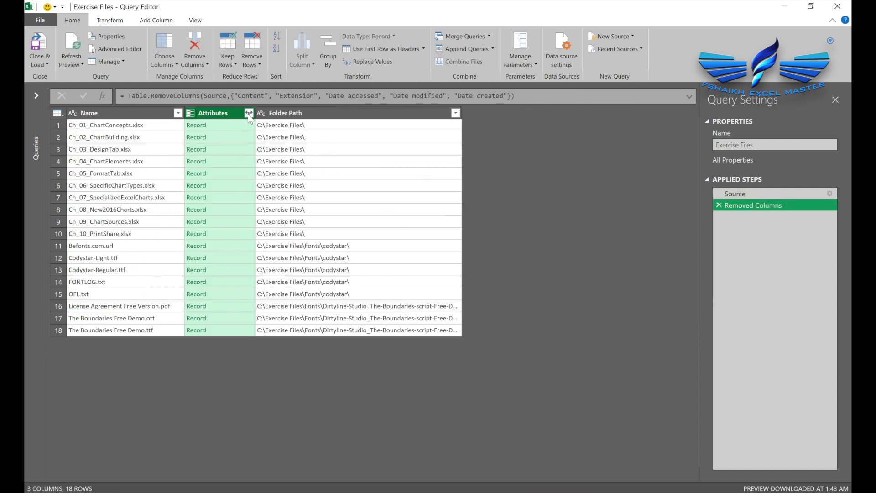
pyautogui.click(249, 113)
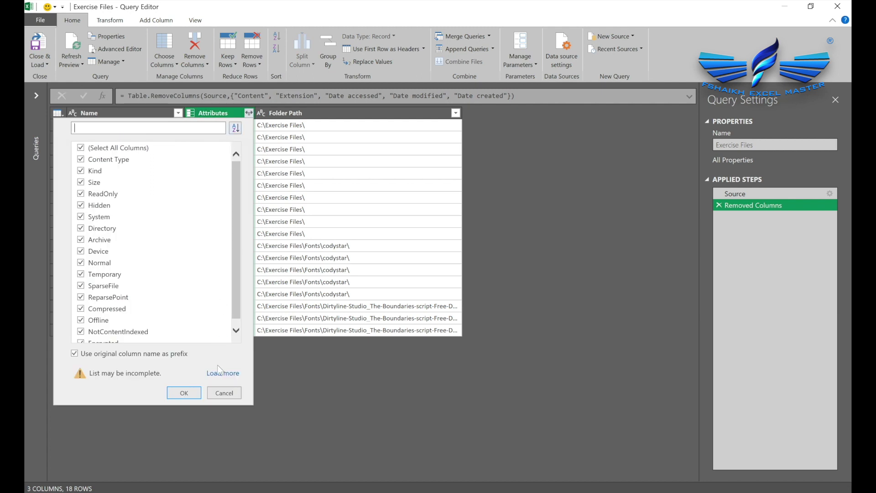
pyautogui.click(220, 374)
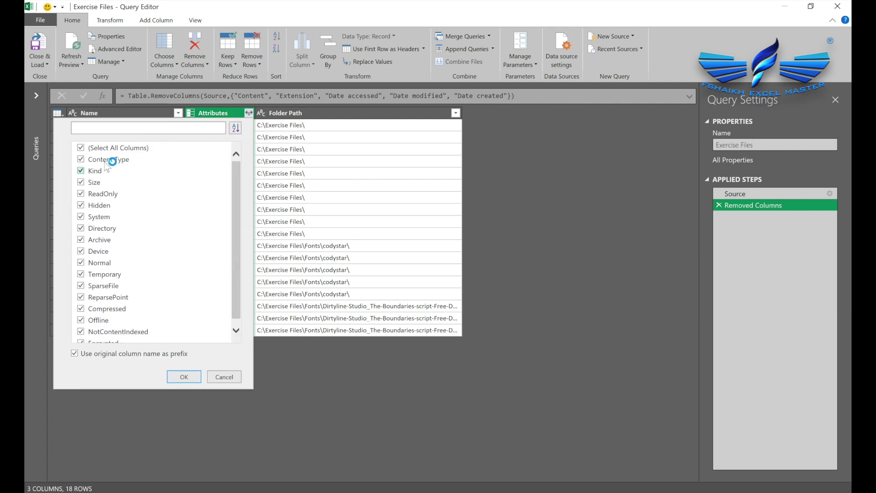
pyautogui.click(99, 148)
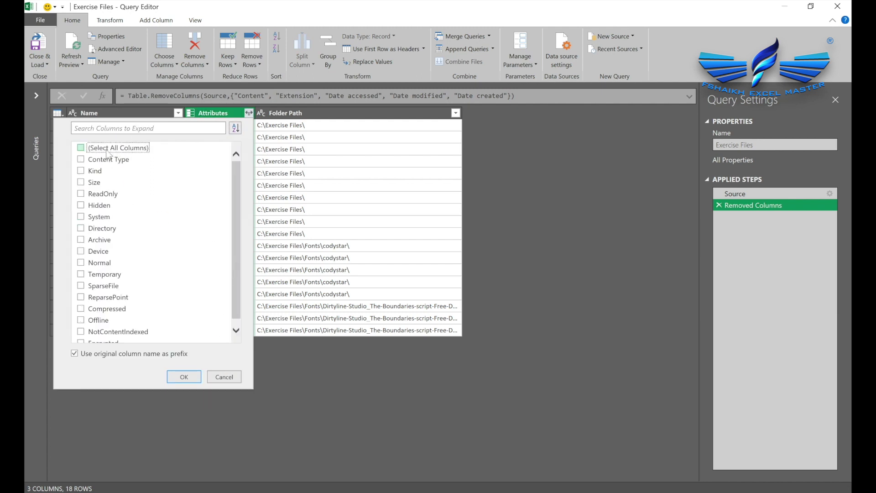
pyautogui.click(82, 173)
pyautogui.click(82, 183)
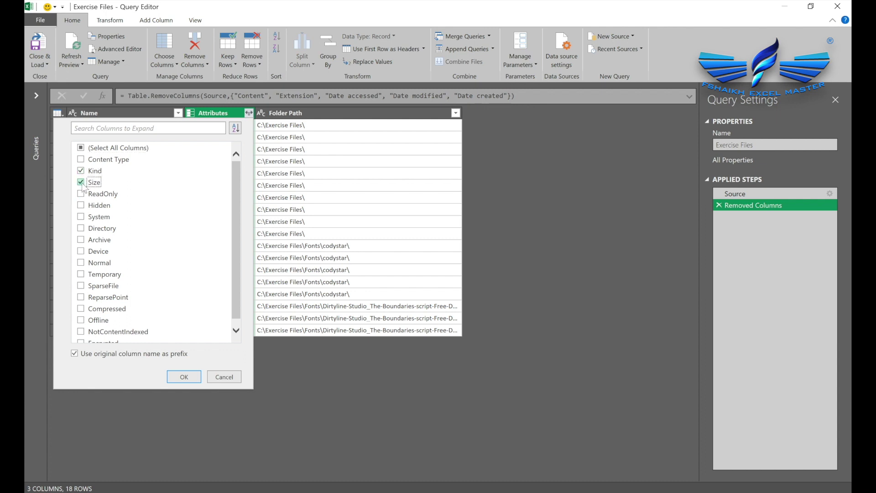
# Expand Attributes into Kind and Size columns and inspect the first file's size and folder path.
pyautogui.moveTo(233, 262); pyautogui.dragTo(239, 286)
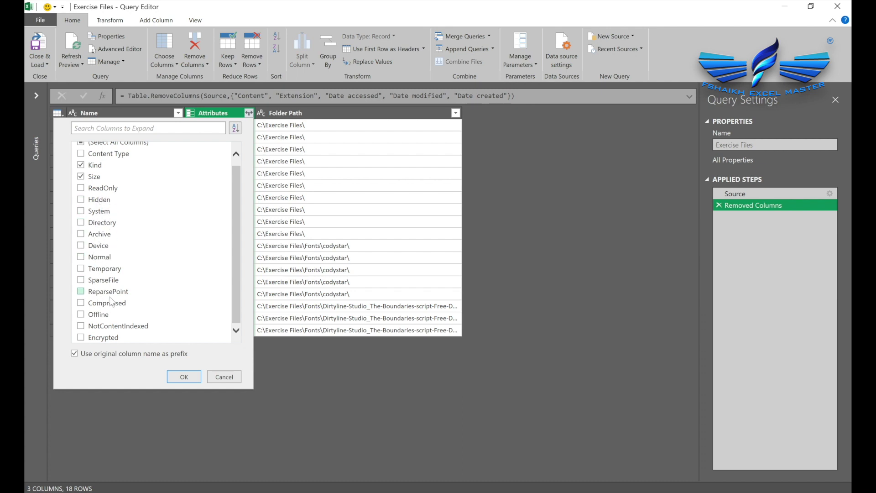
pyautogui.click(184, 377)
pyautogui.click(313, 128)
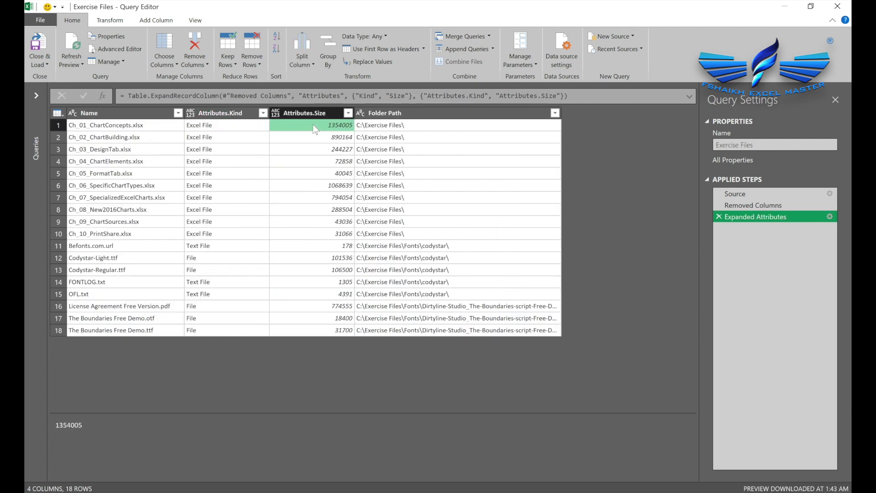
pyautogui.click(405, 127)
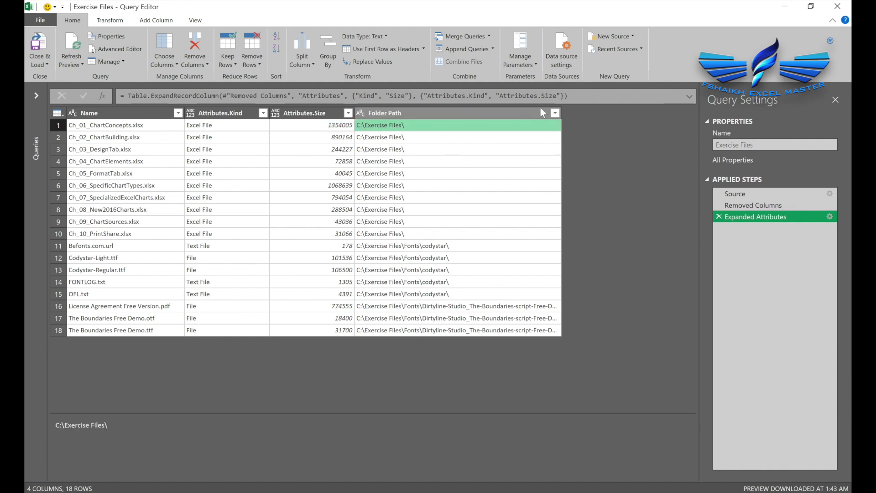
# Filter Folder Path to keep only C:\Exercise Files\.
pyautogui.click(555, 113)
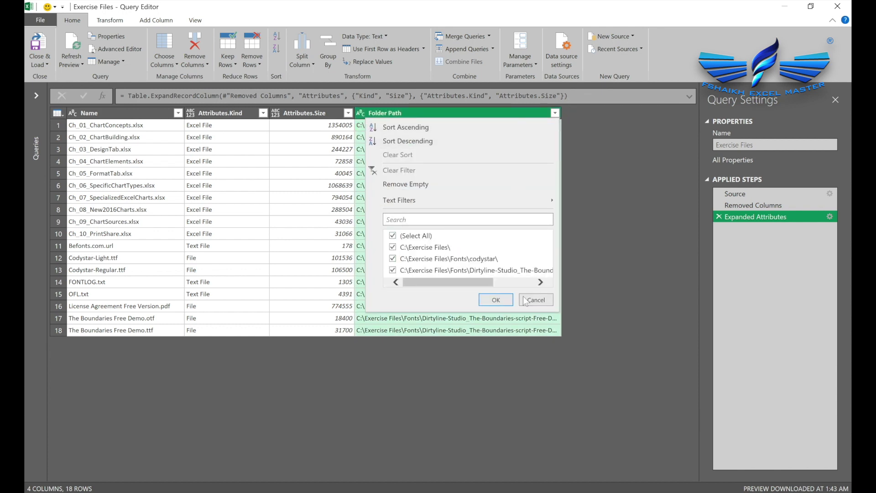
pyautogui.click(393, 235)
pyautogui.click(392, 248)
pyautogui.click(500, 302)
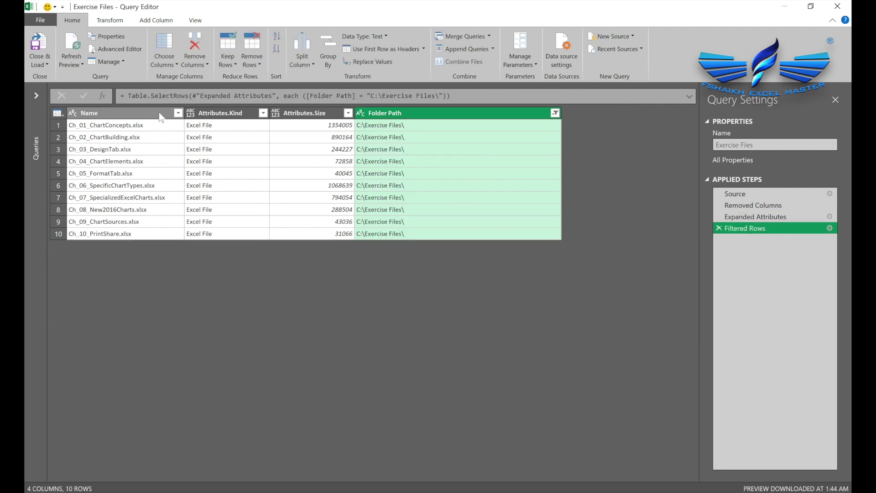
# Remove the Attributes.Kind column, then select the Name column.
pyautogui.click(237, 114)
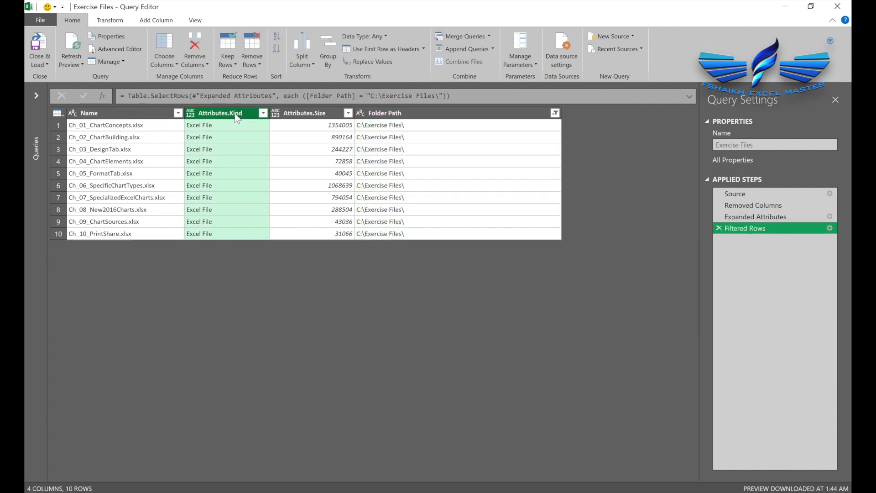
pyautogui.click(195, 42)
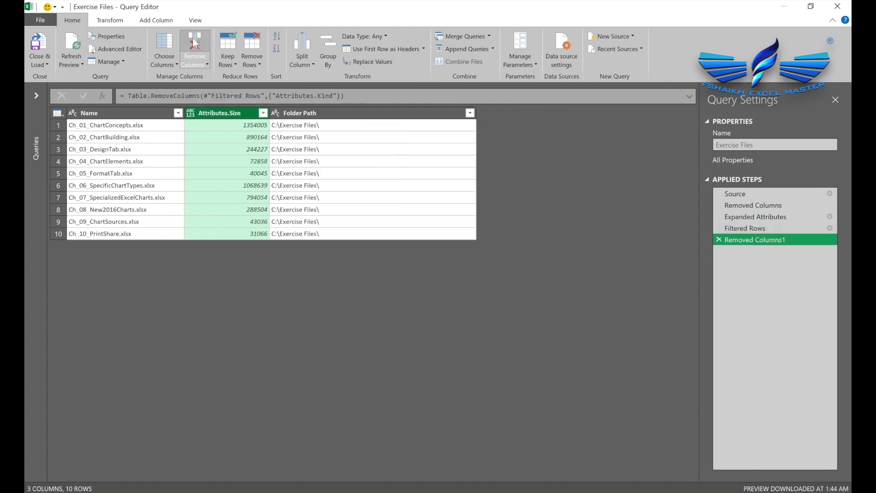
pyautogui.click(155, 114)
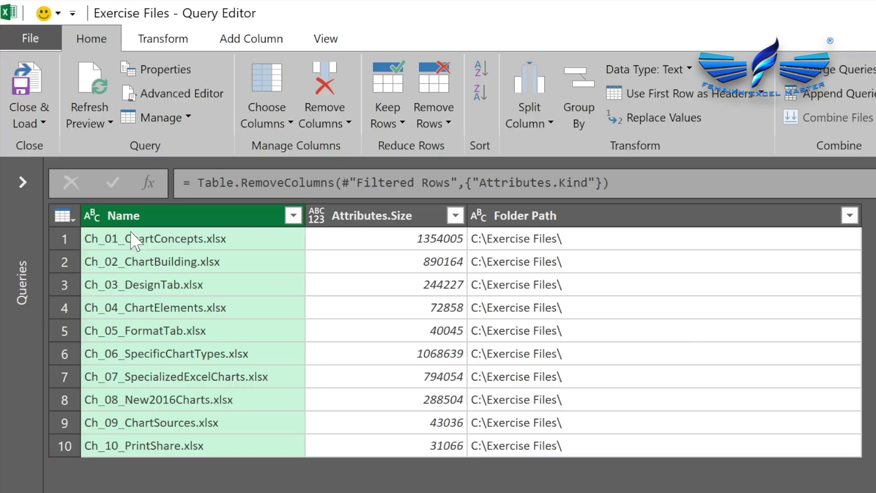
pyautogui.click(537, 104)
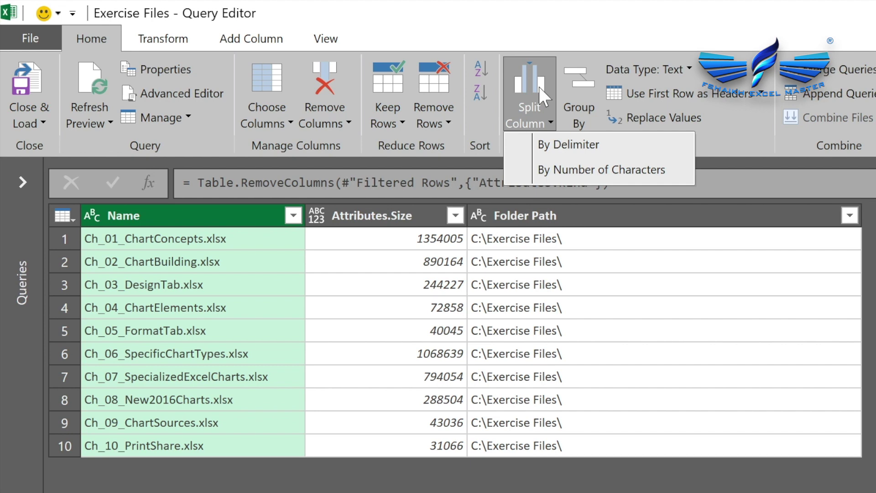
# Split Name at the right-most '.' custom delimiter into Name.1 and Name.2 columns.
pyautogui.click(552, 147)
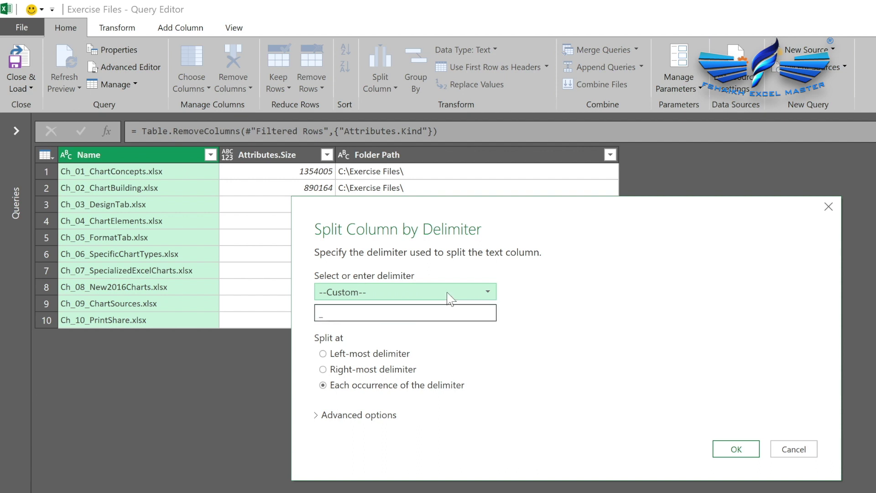
pyautogui.click(448, 296)
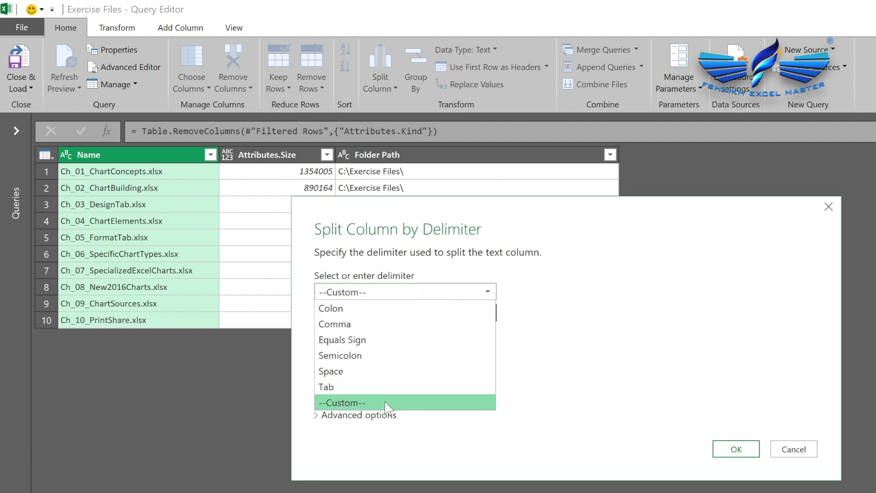
pyautogui.click(387, 404)
pyautogui.click(380, 315)
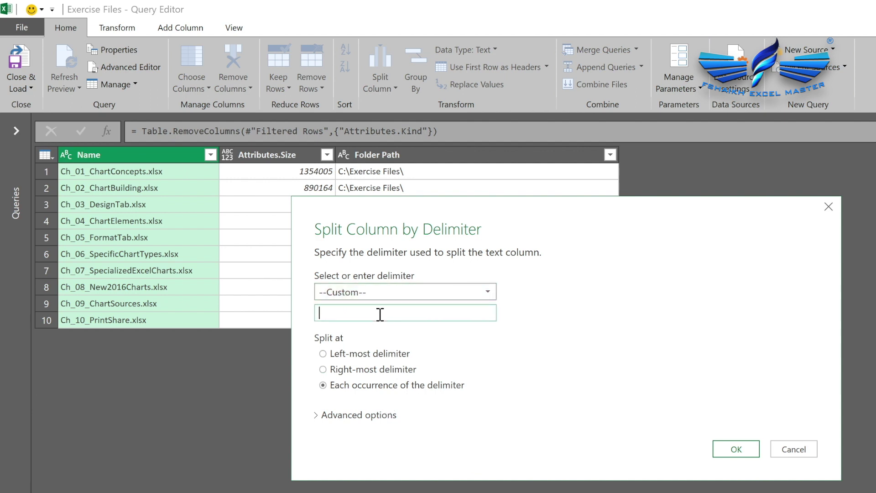
pyautogui.press('BackSpace')
pyautogui.write('.')
pyautogui.click(364, 371)
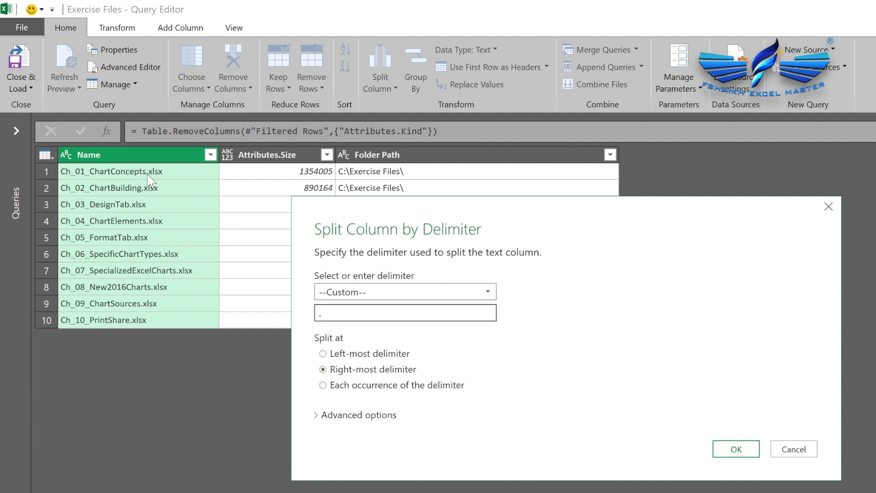
pyautogui.click(740, 451)
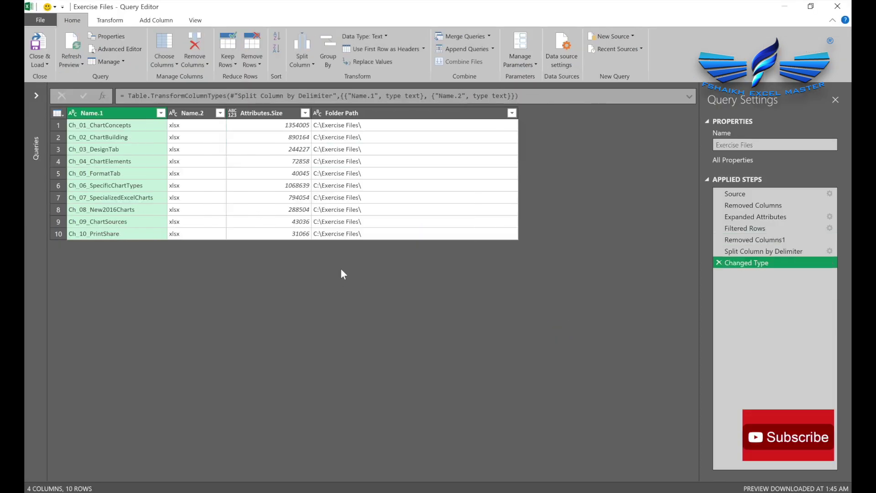
# Remove the Name.2 extension column, keeping Name.1, Attributes.Size and Folder Path.
pyautogui.click(202, 117)
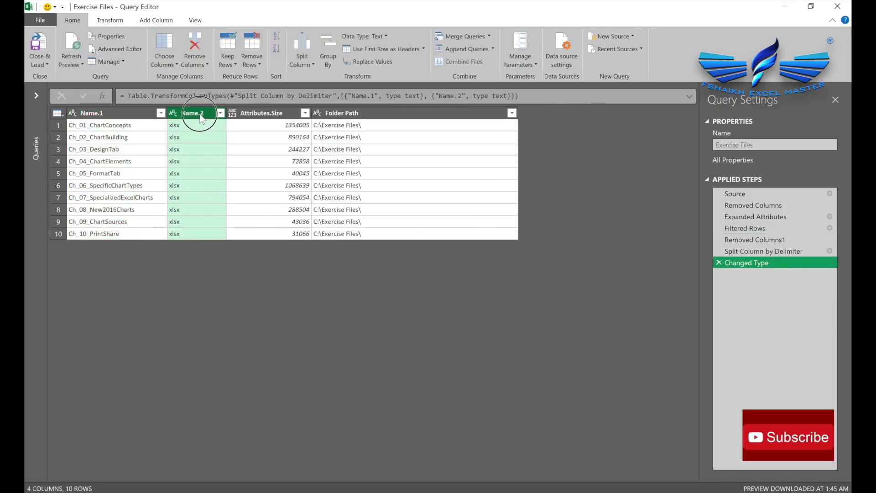
pyautogui.click(195, 42)
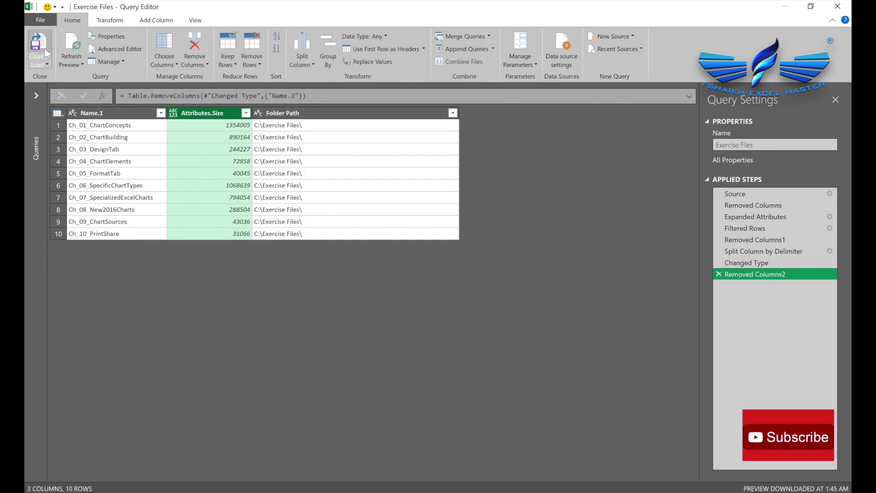
pyautogui.click(40, 63)
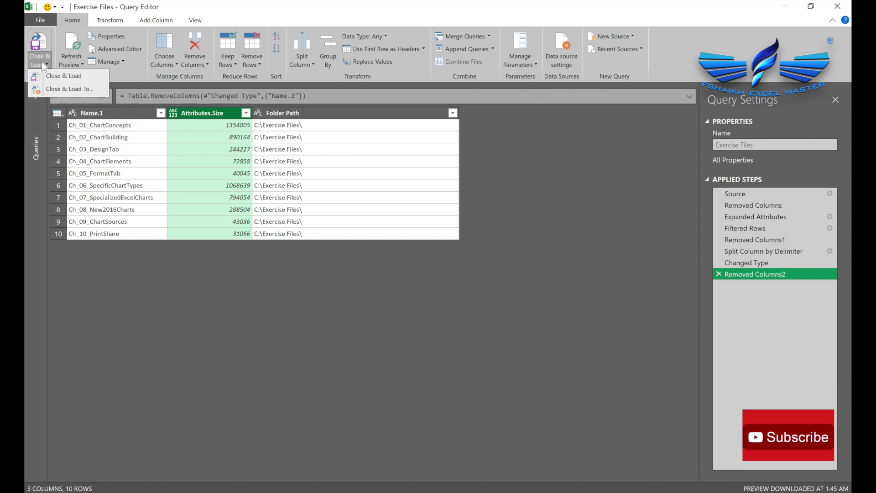
# Load the Exercise Files query as a 10-row table on Sheet2, then reopen it for editing.
pyautogui.click(53, 76)
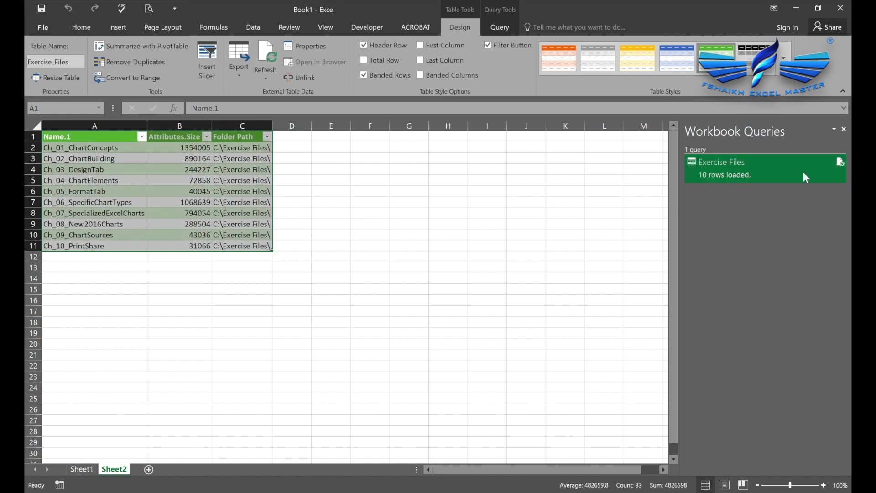
pyautogui.click(845, 129)
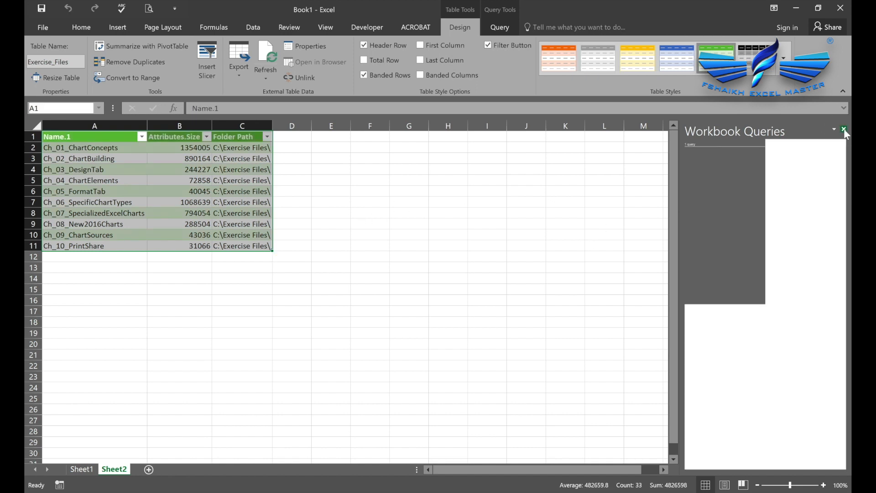
pyautogui.click(383, 218)
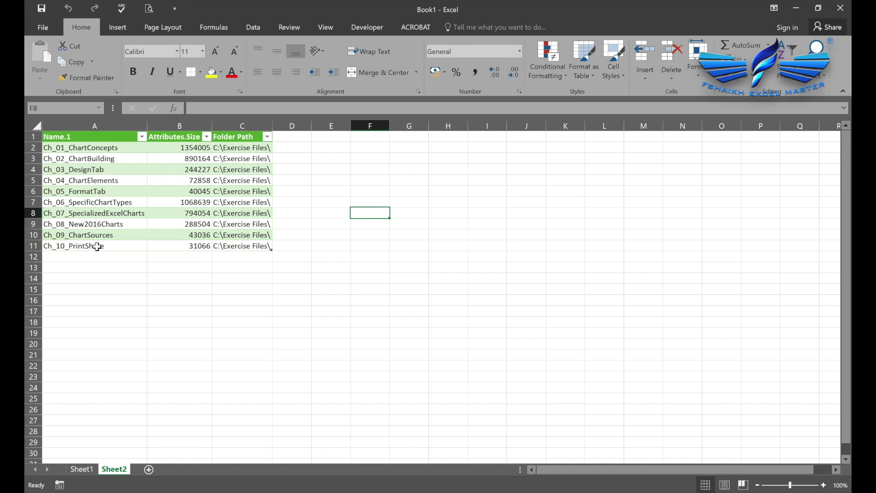
pyautogui.click(110, 214)
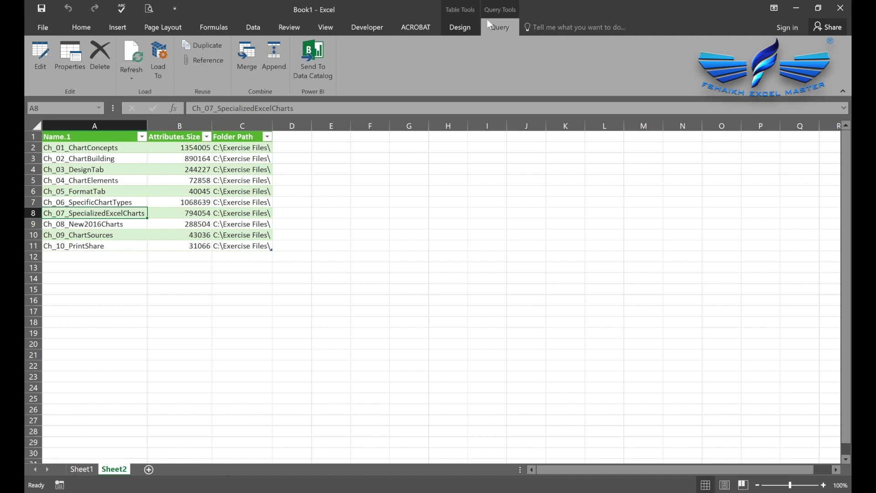
pyautogui.click(40, 55)
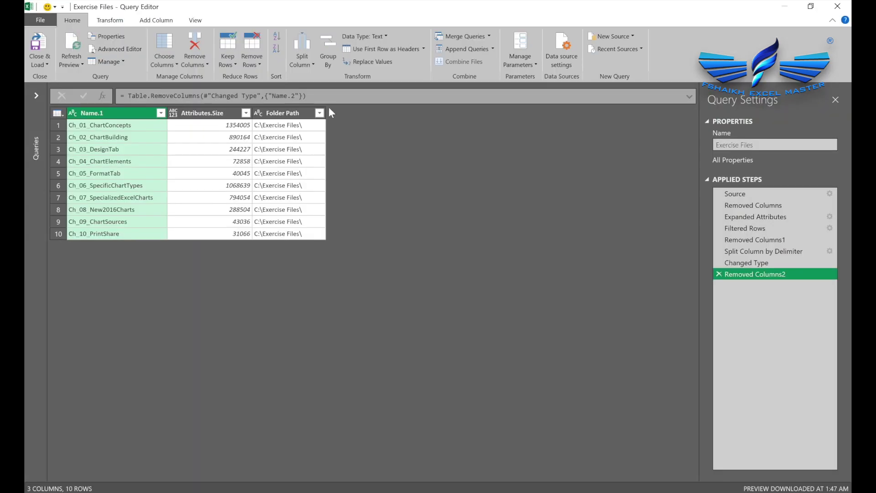
# Move the Filtered Rows step below Removed Columns2 so it becomes the last applied step.
pyautogui.click(319, 112)
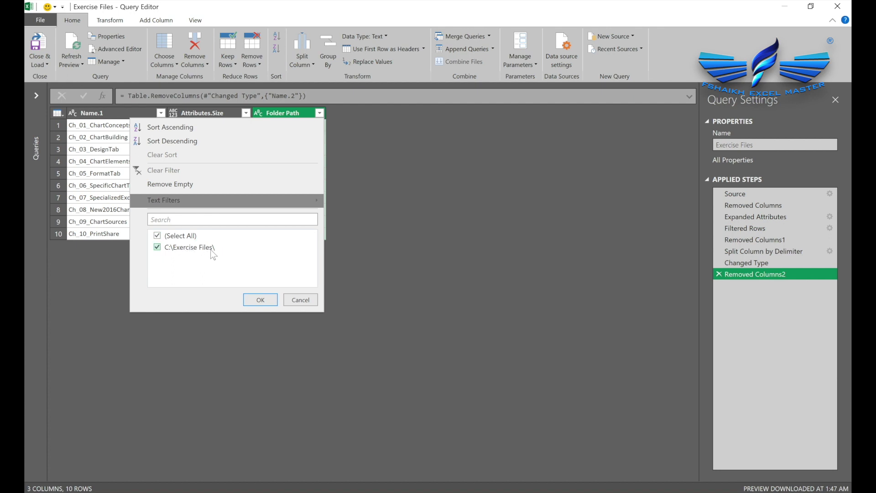
pyautogui.click(300, 300)
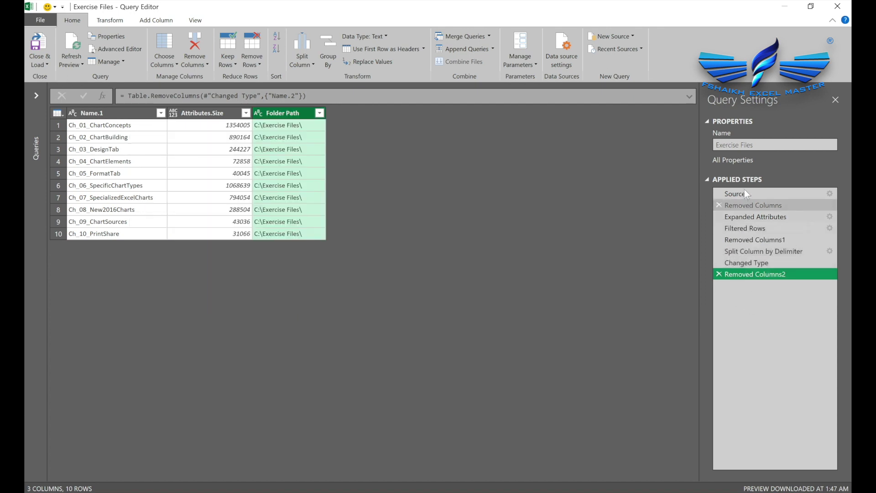
pyautogui.moveTo(745, 217)
pyautogui.mouseDown()
pyautogui.moveTo(746, 251)
pyautogui.moveTo(747, 217)
pyautogui.mouseUp()
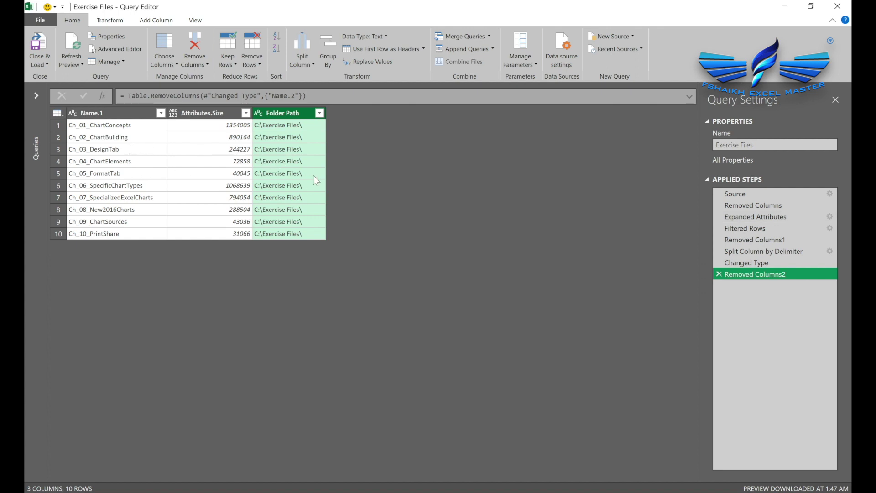
pyautogui.moveTo(761, 240)
pyautogui.mouseDown()
pyautogui.moveTo(756, 206)
pyautogui.moveTo(760, 244)
pyautogui.mouseUp()
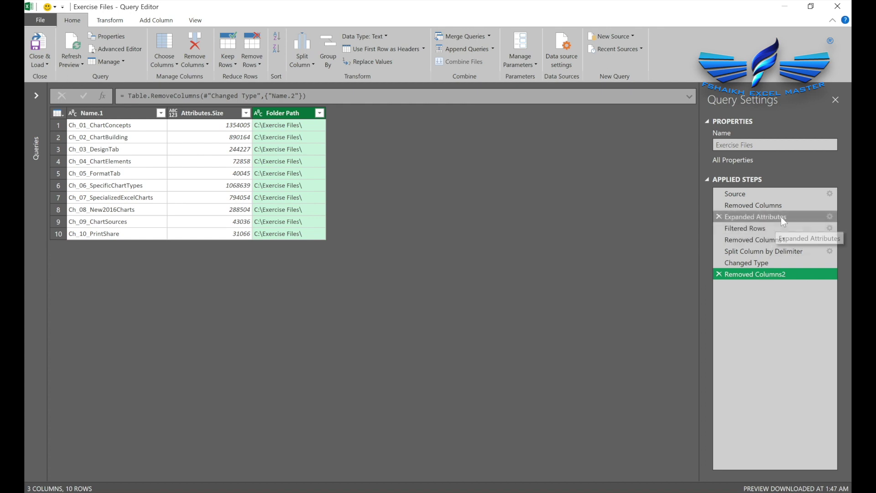
pyautogui.click(775, 229)
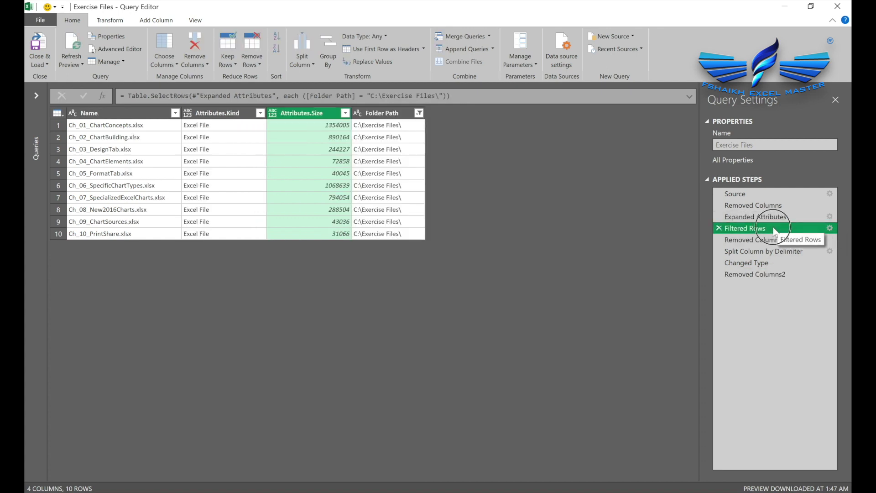
pyautogui.moveTo(775, 230); pyautogui.dragTo(775, 276)
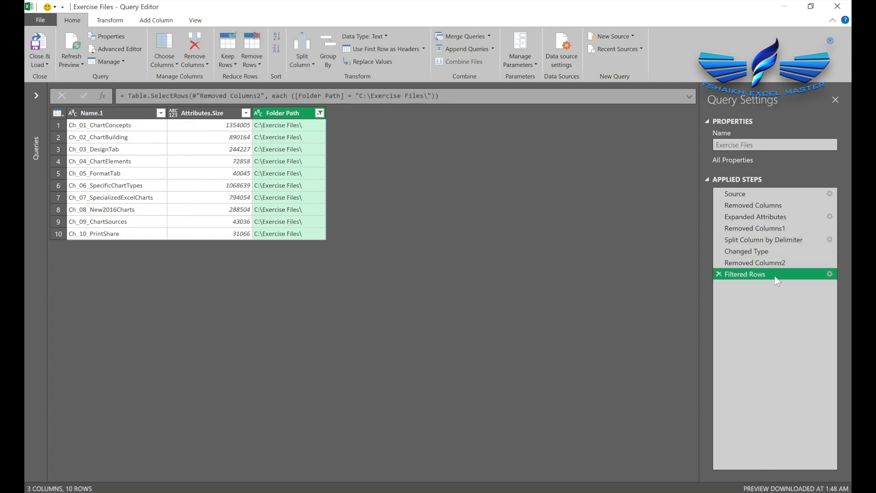
# Select all Folder Path filter values to include every subfolder, and load the 18-row table.
pyautogui.click(320, 113)
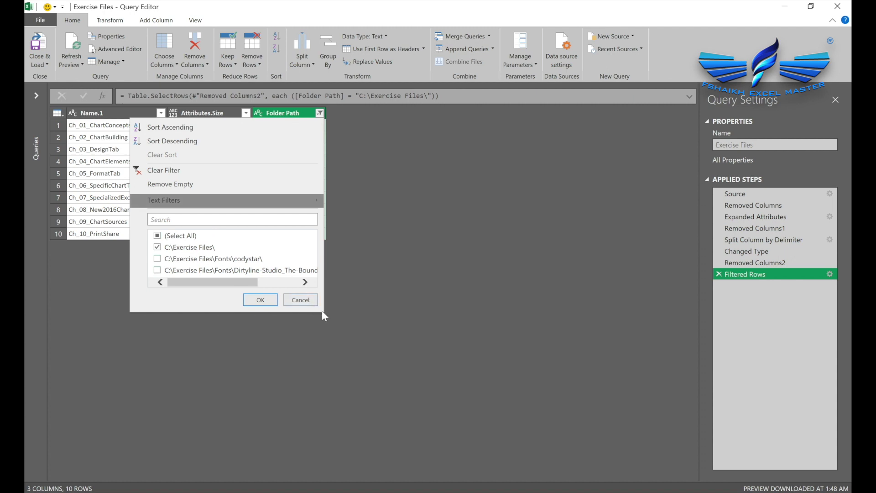
pyautogui.click(157, 248)
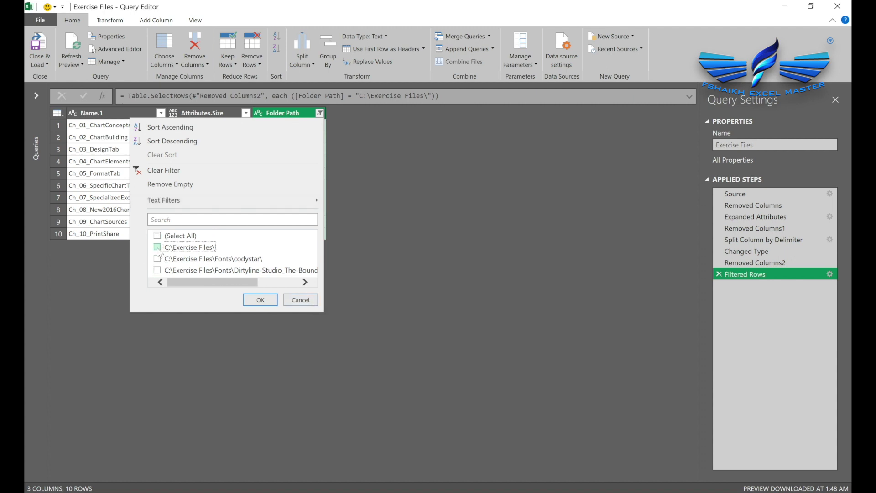
pyautogui.click(157, 236)
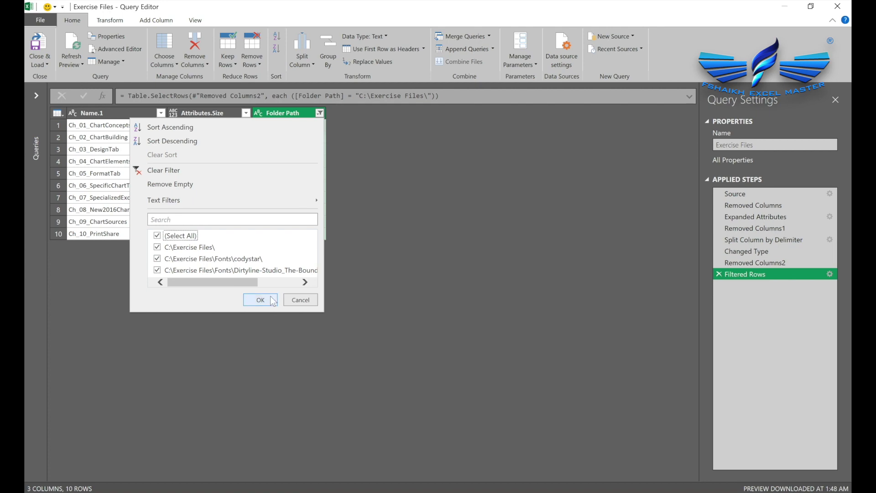
pyautogui.click(261, 300)
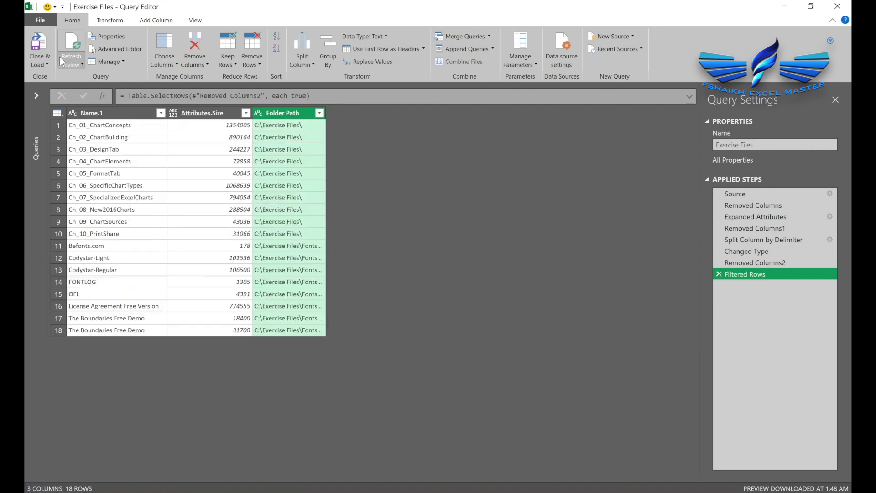
pyautogui.click(40, 46)
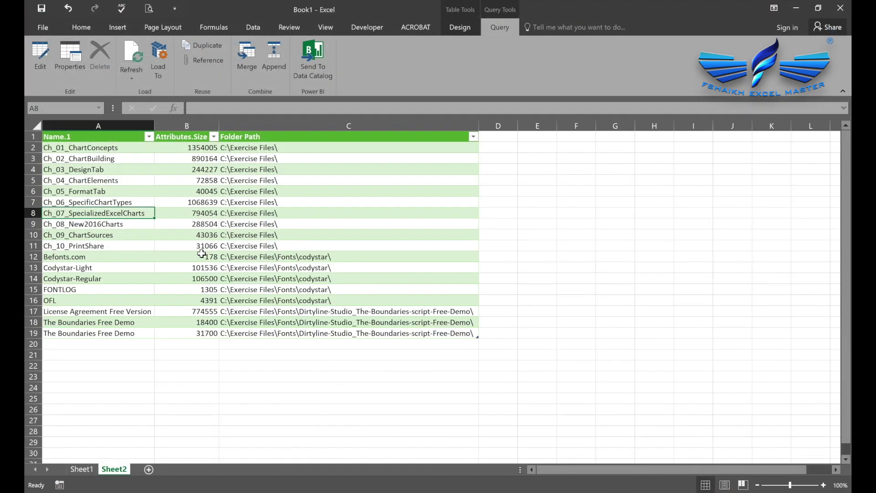
# Delete the Fonts subfolder from Exercise Files in File Explorer, then return to Excel.
pyautogui.click(134, 258)
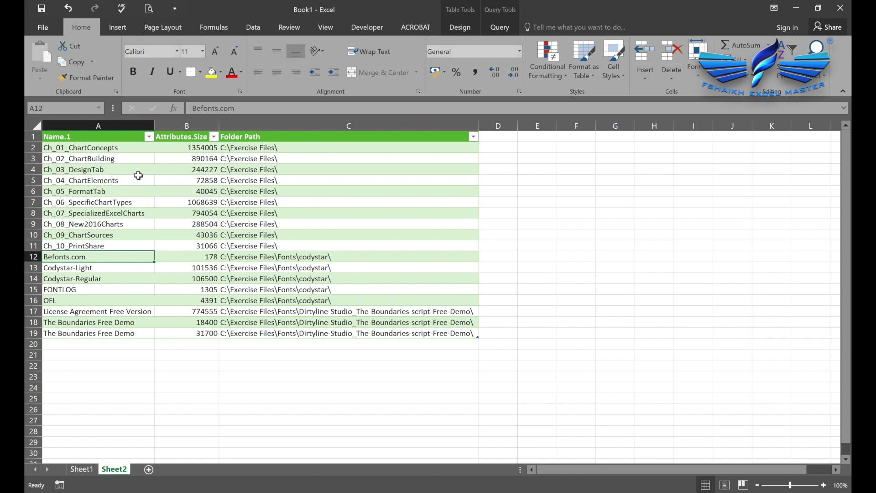
pyautogui.hotkey('alt', 'Tab')
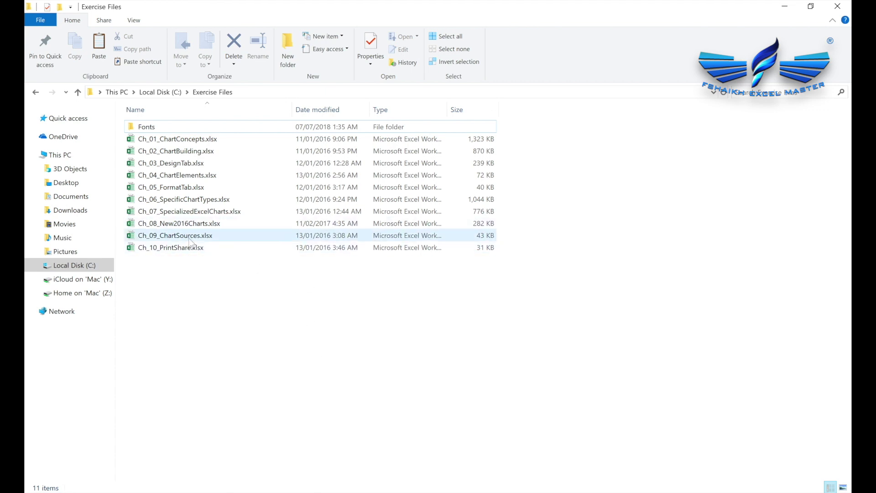
pyautogui.click(184, 126)
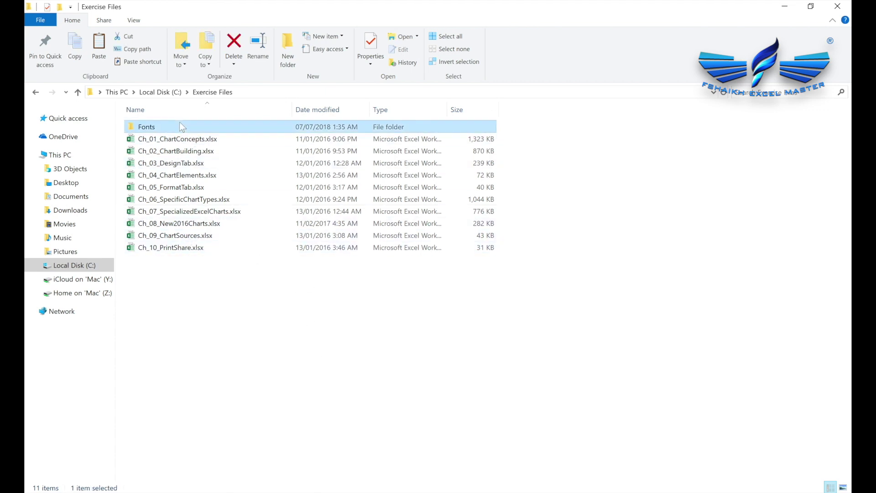
pyautogui.click(237, 41)
pyautogui.click(833, 13)
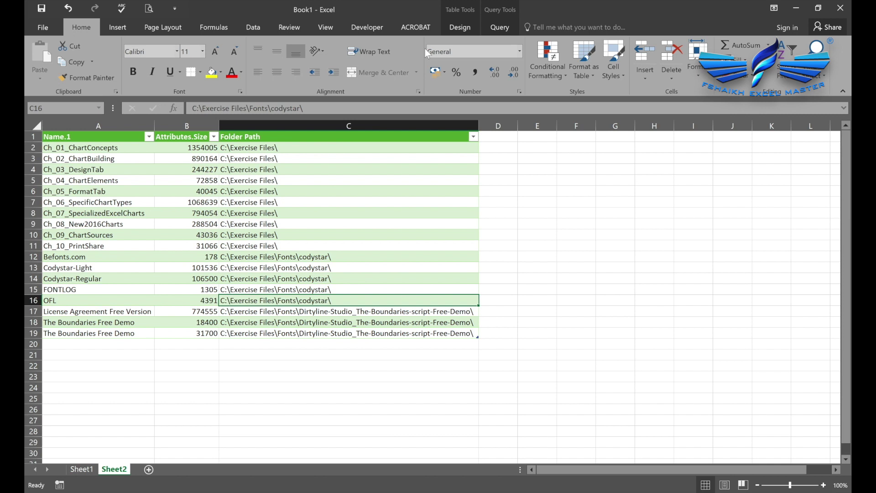
# Refresh the table so it shrinks to the 10 top-level chapter files.
pyautogui.click(461, 28)
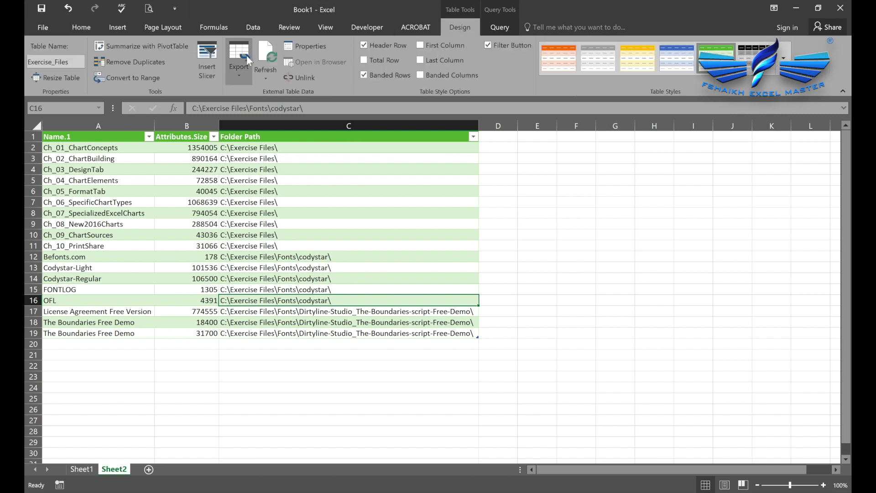
pyautogui.click(271, 57)
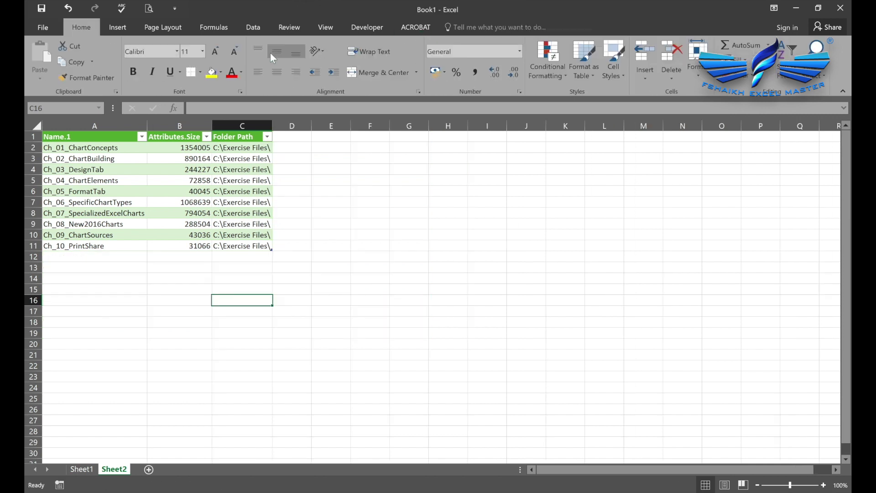
pyautogui.click(128, 182)
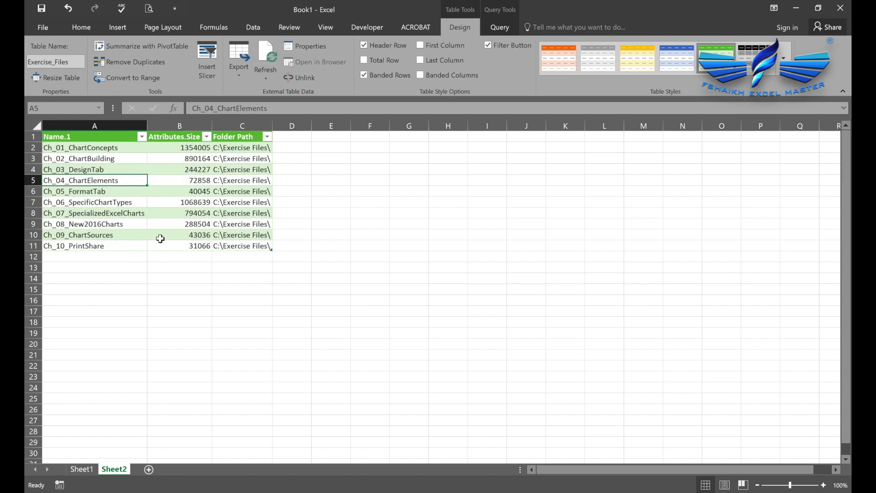
pyautogui.hotkey('alt', 'Tab')
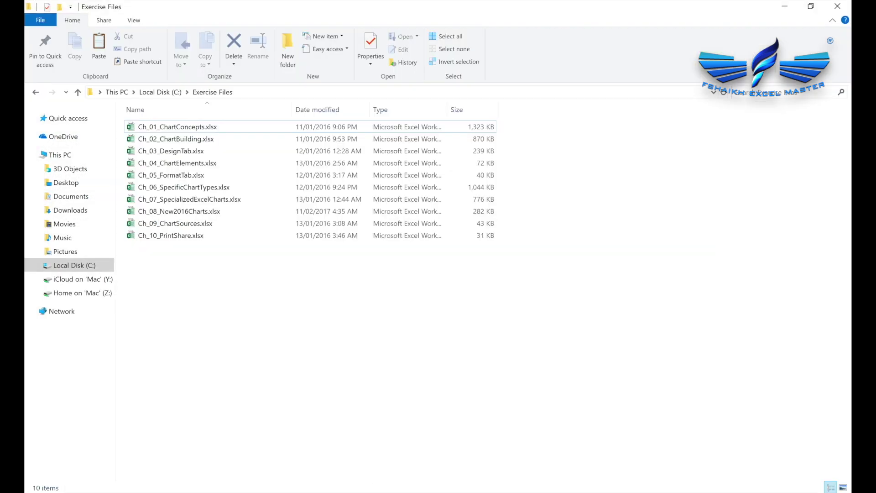
# Undo the deletion to restore the Fonts folder, then switch back to Excel.
pyautogui.rightClick(228, 263)
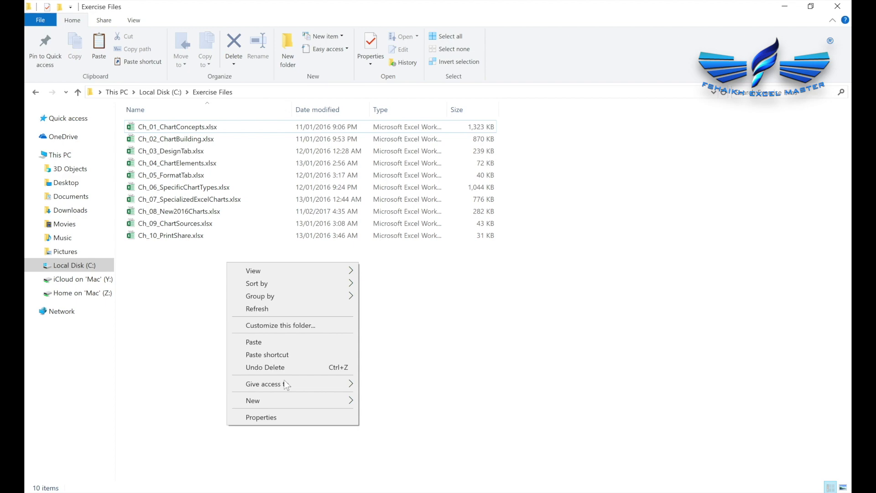
pyautogui.click(262, 364)
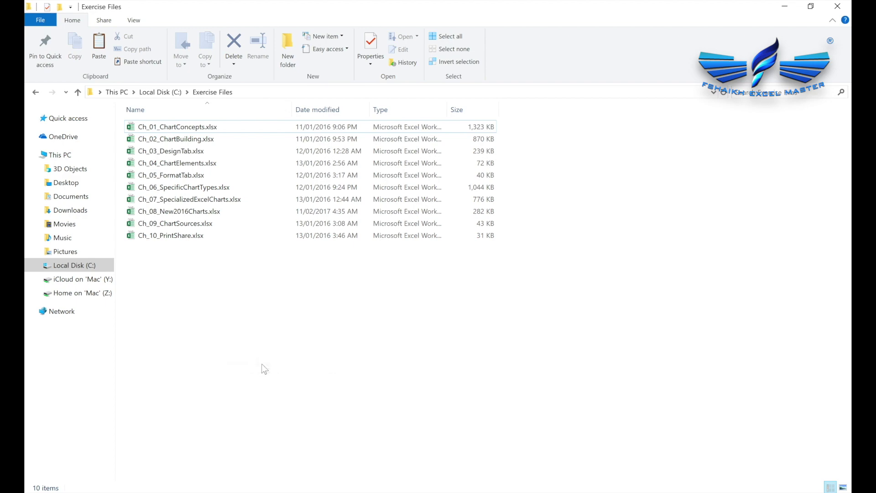
pyautogui.click(326, 488)
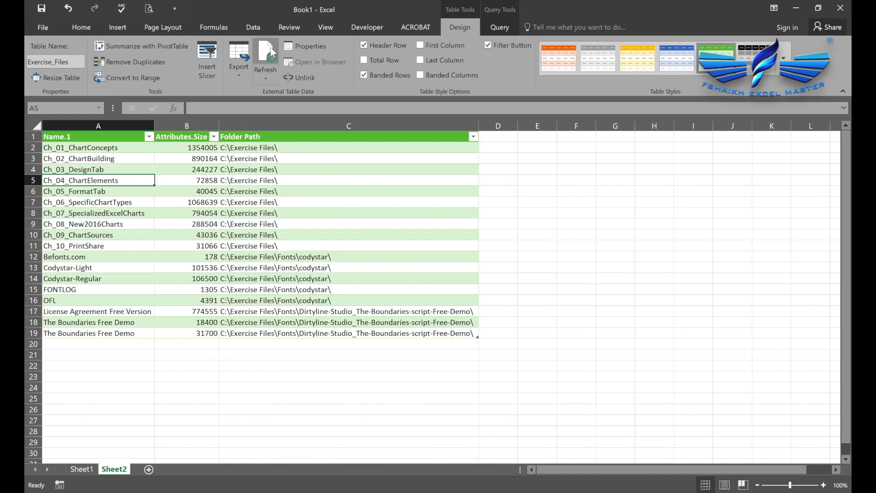
# Refresh the table to bring back all 18 files, including the Fonts\codystar and Dirtyline-Studio paths.
pyautogui.click(248, 245)
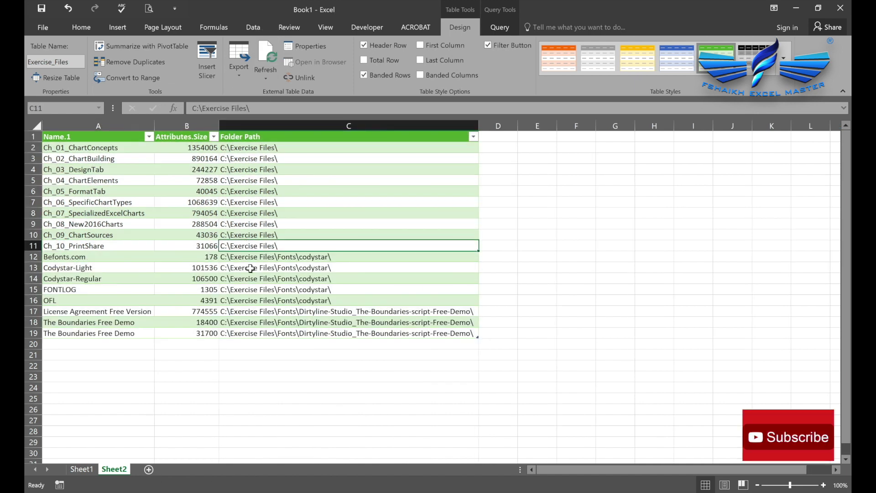
pyautogui.click(250, 257)
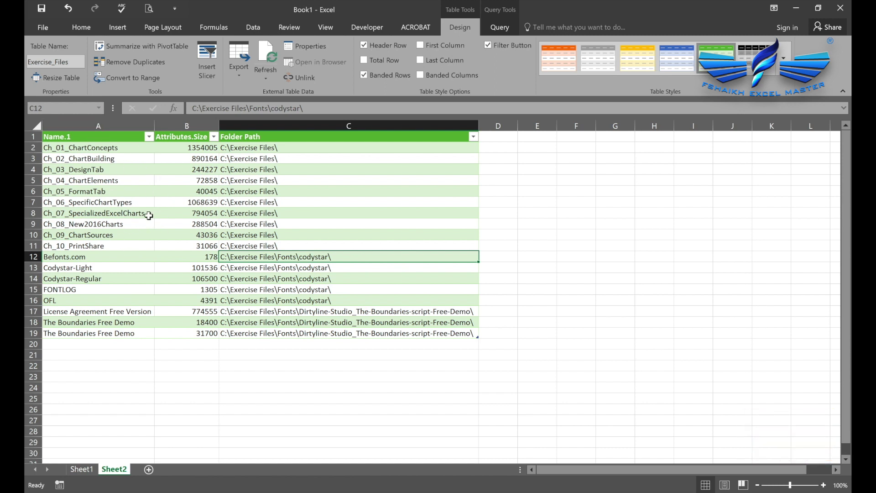
pyautogui.click(272, 57)
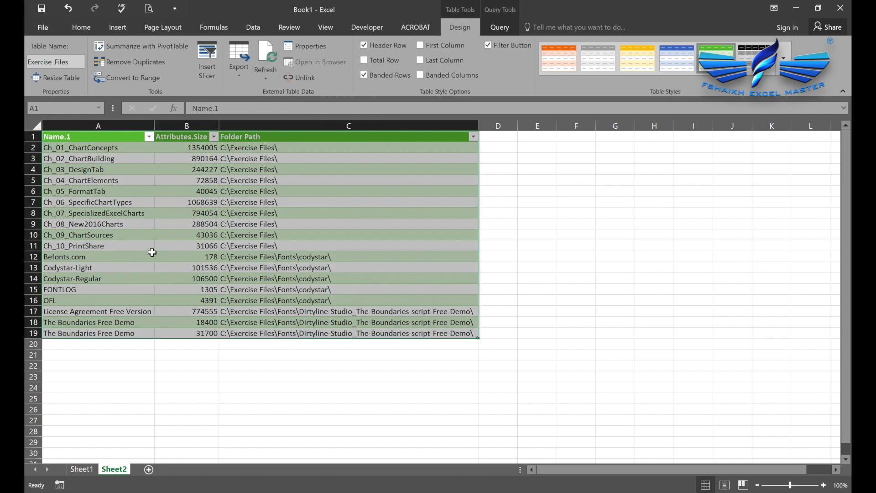
pyautogui.click(144, 205)
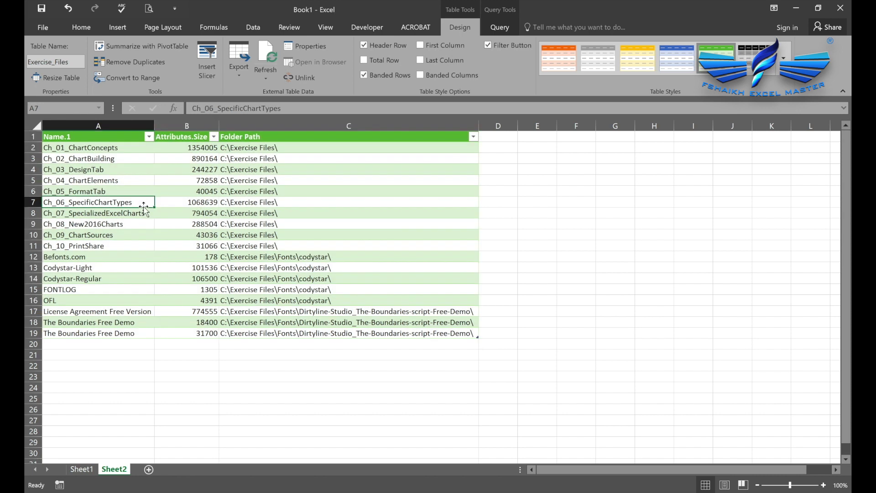